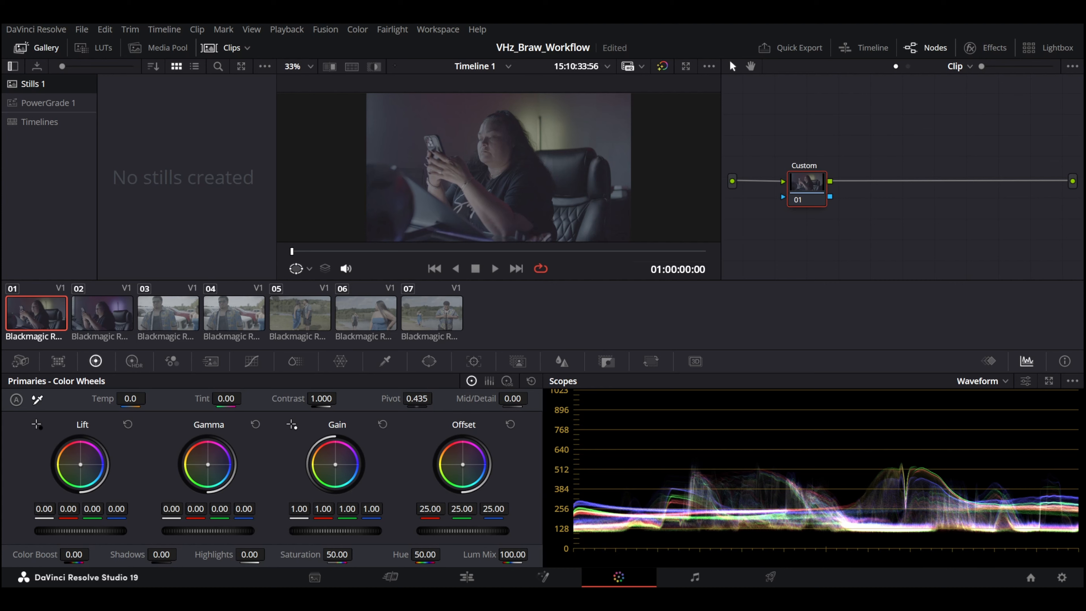
# - Review the timeline's clips on the Edit page and return to the Color page
pyautogui.click(466, 577)
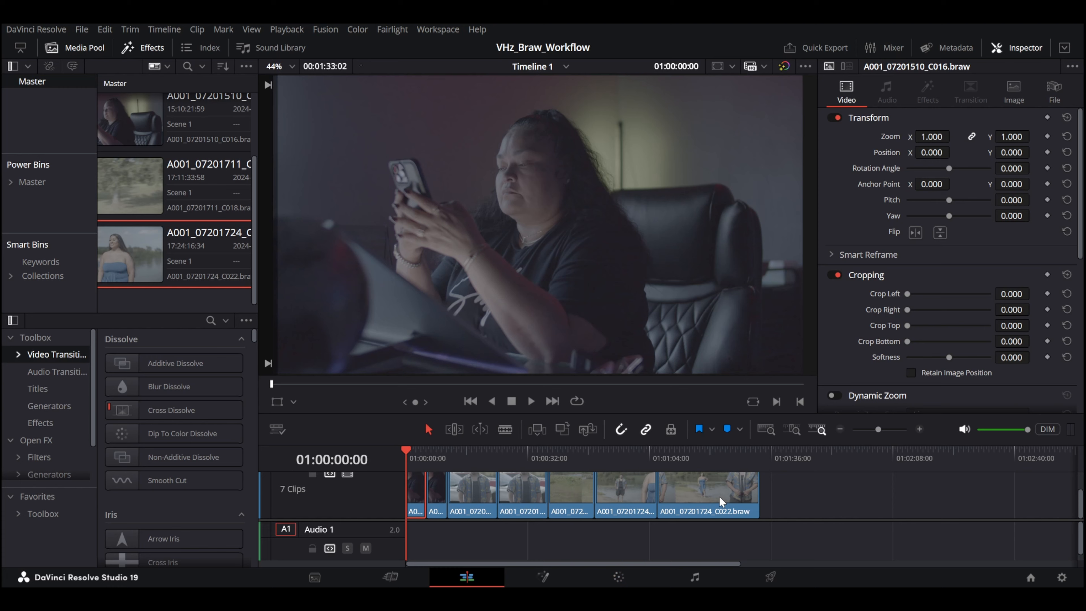
pyautogui.click(619, 577)
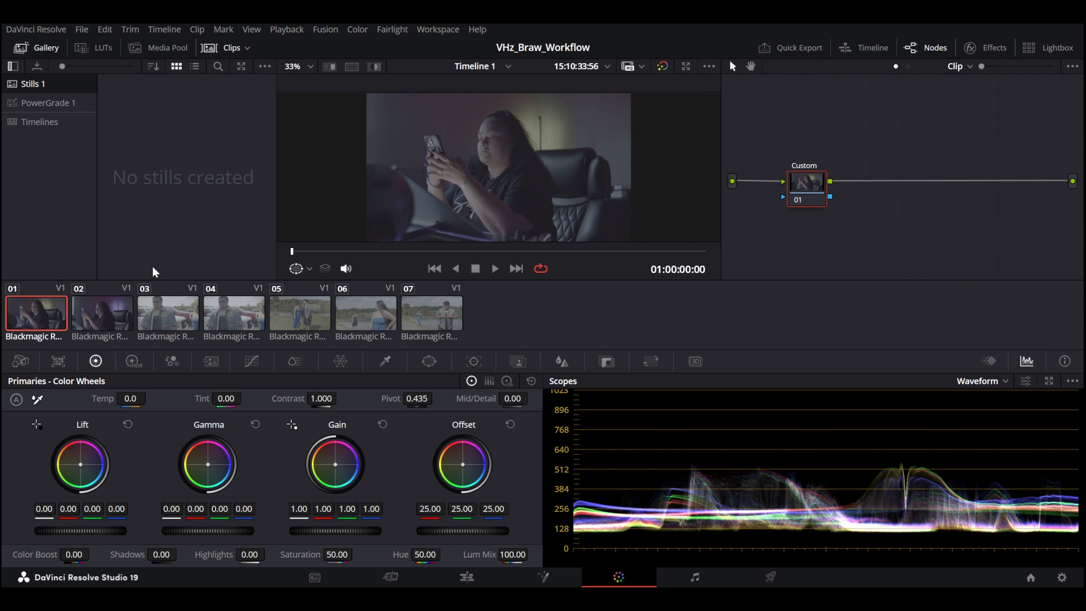
# - Set the second clip's Camera Raw decoding to Clip, with Highlight Recovery enabled
pyautogui.click(112, 326)
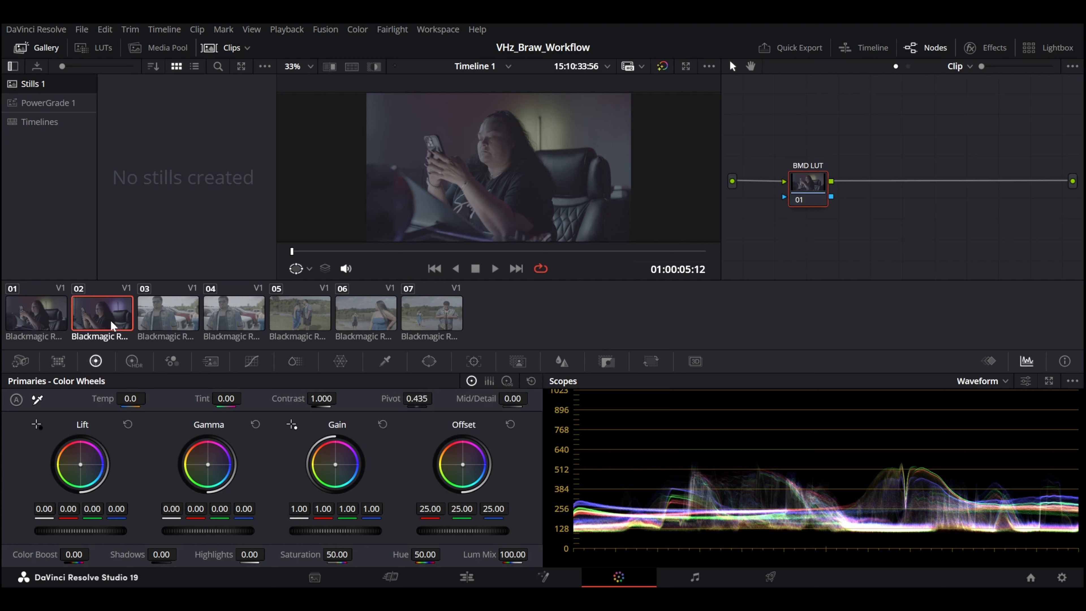
pyautogui.rightClick(810, 187)
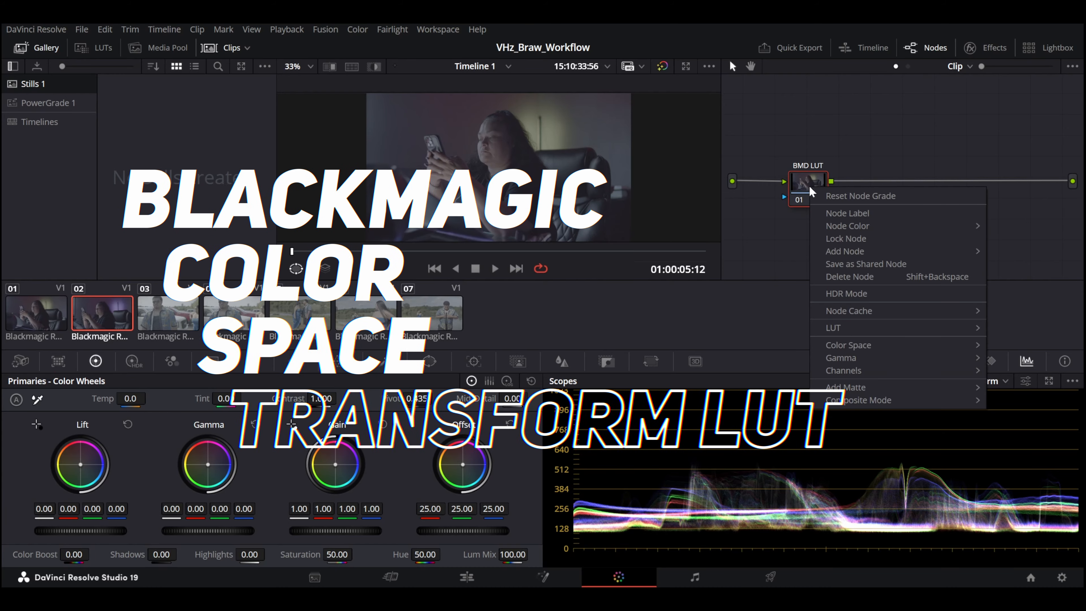
pyautogui.click(782, 262)
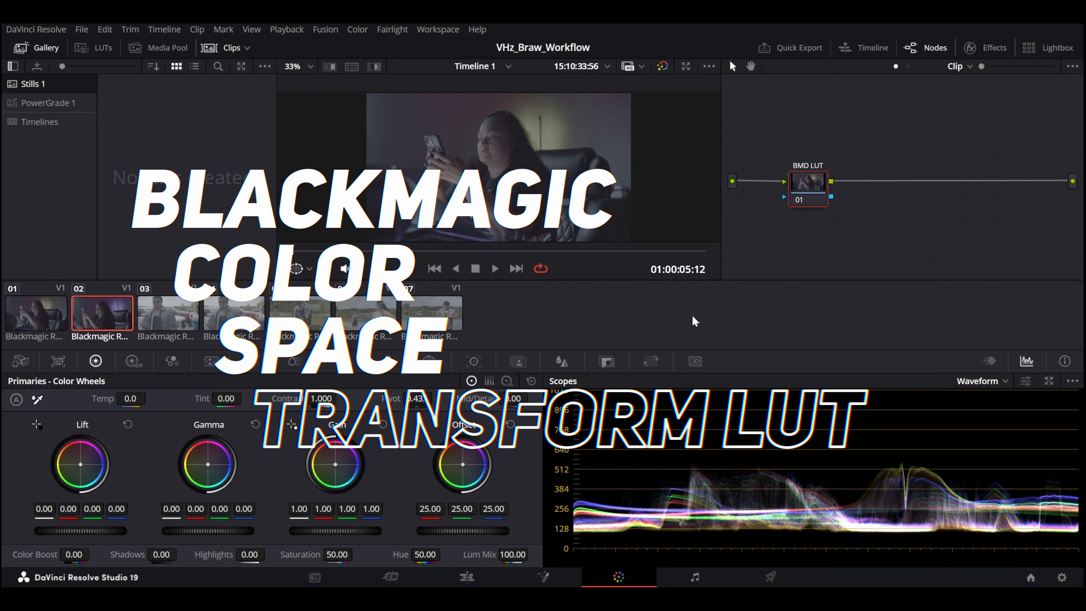
pyautogui.click(27, 364)
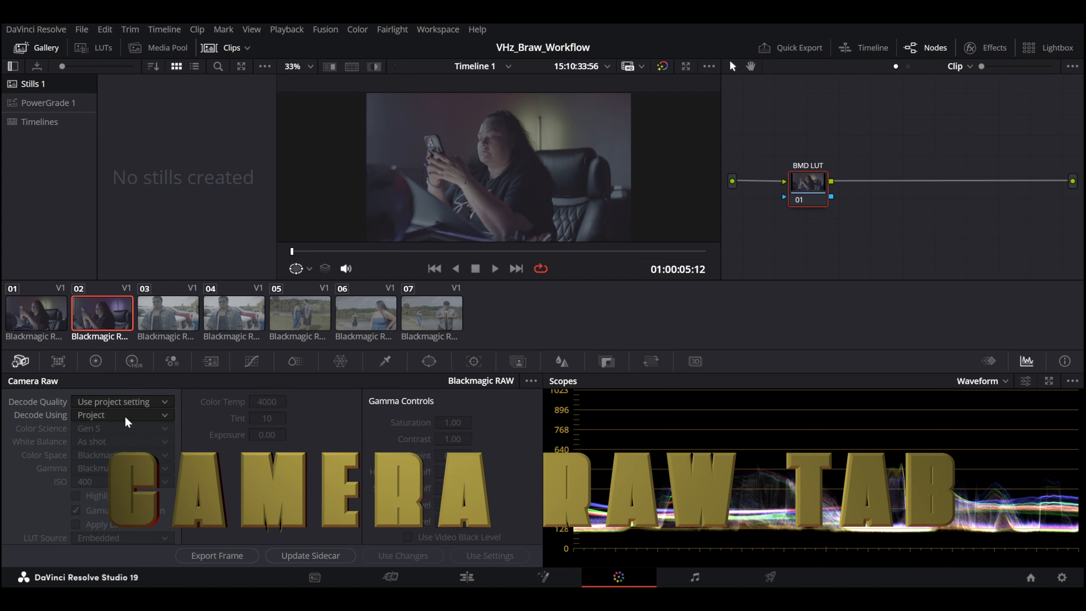
pyautogui.click(133, 418)
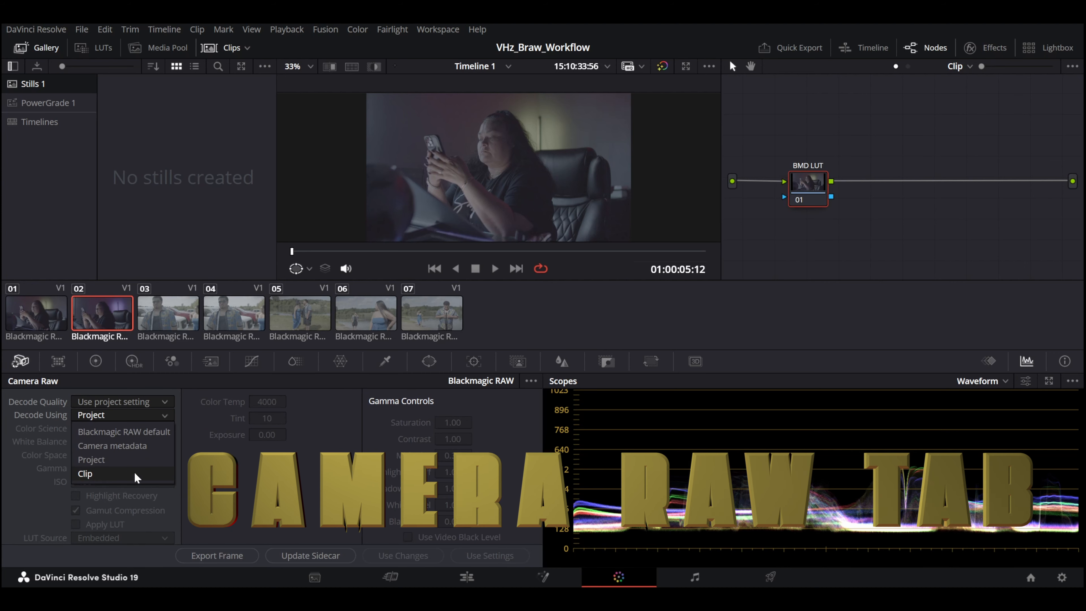
pyautogui.click(122, 478)
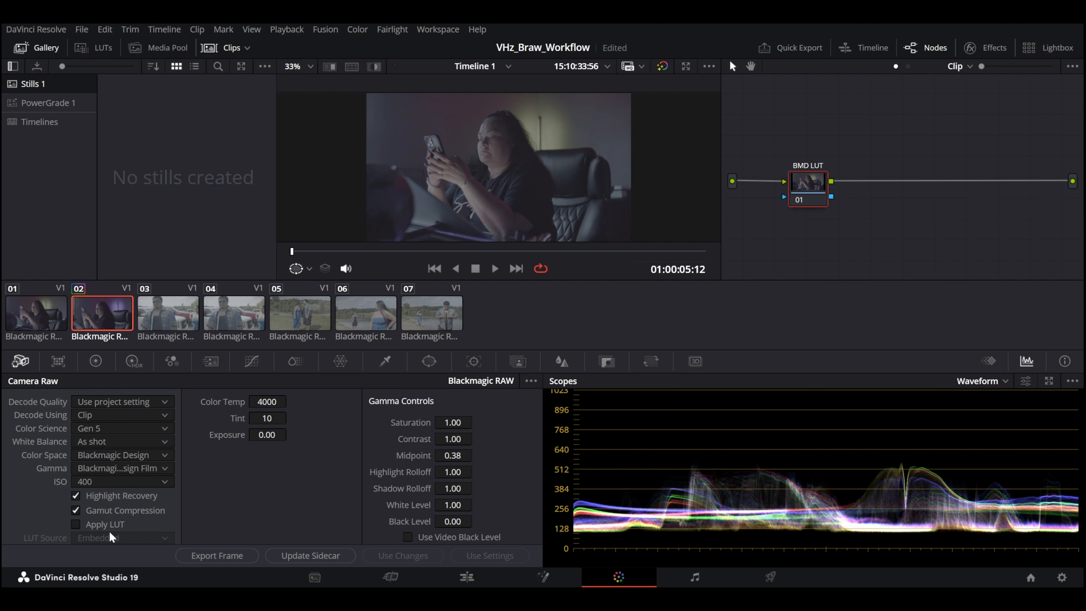
# - Apply the Blackmagic Gen 5 Film to Video LUT to the second clip's BMD LUT node
pyautogui.rightClick(803, 179)
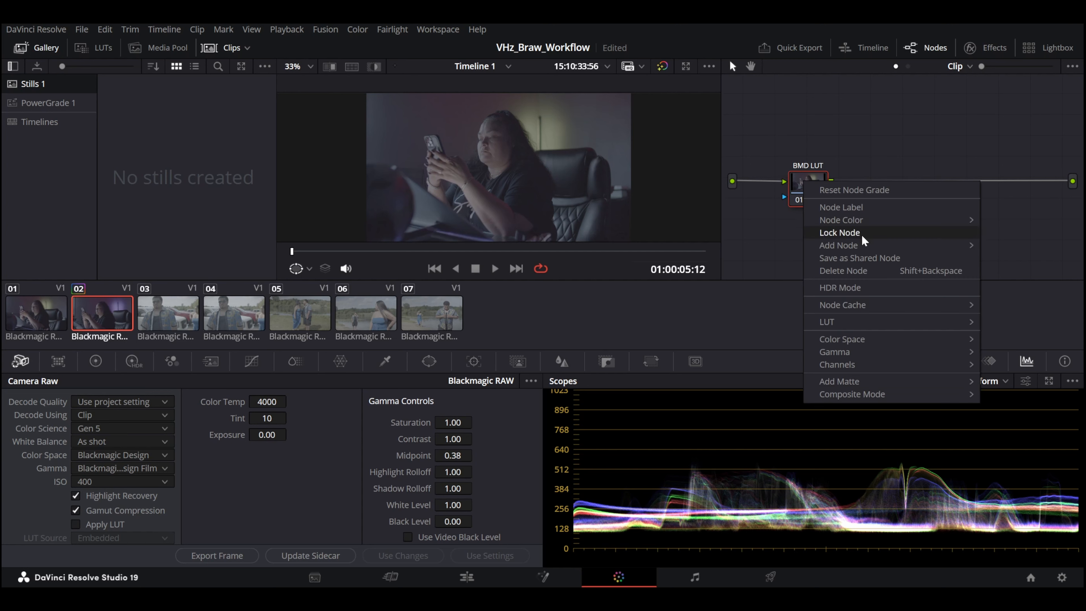
pyautogui.moveTo(839, 323)
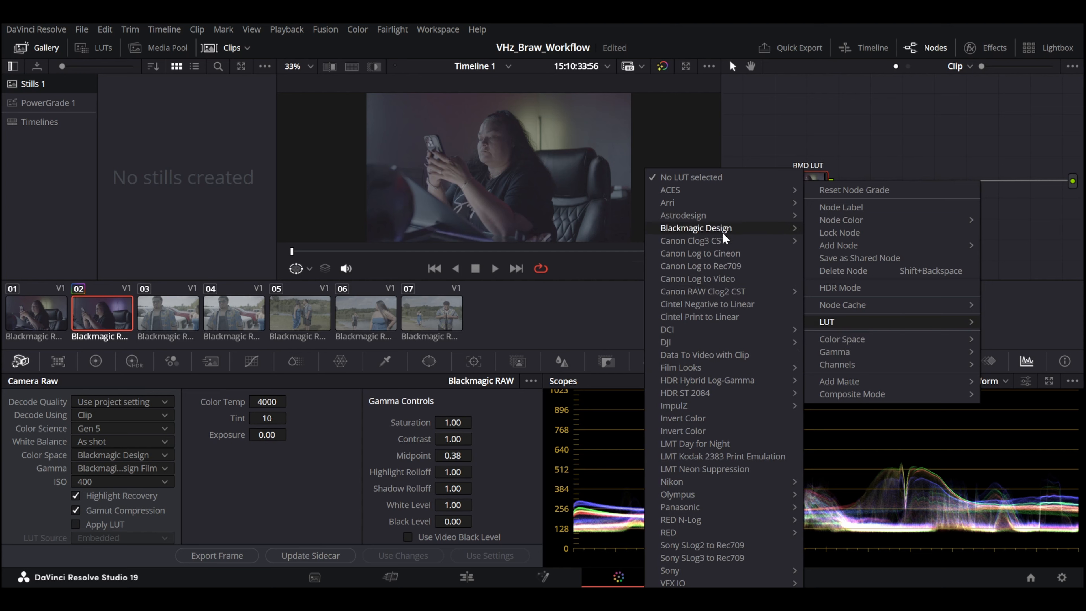
pyautogui.moveTo(722, 228)
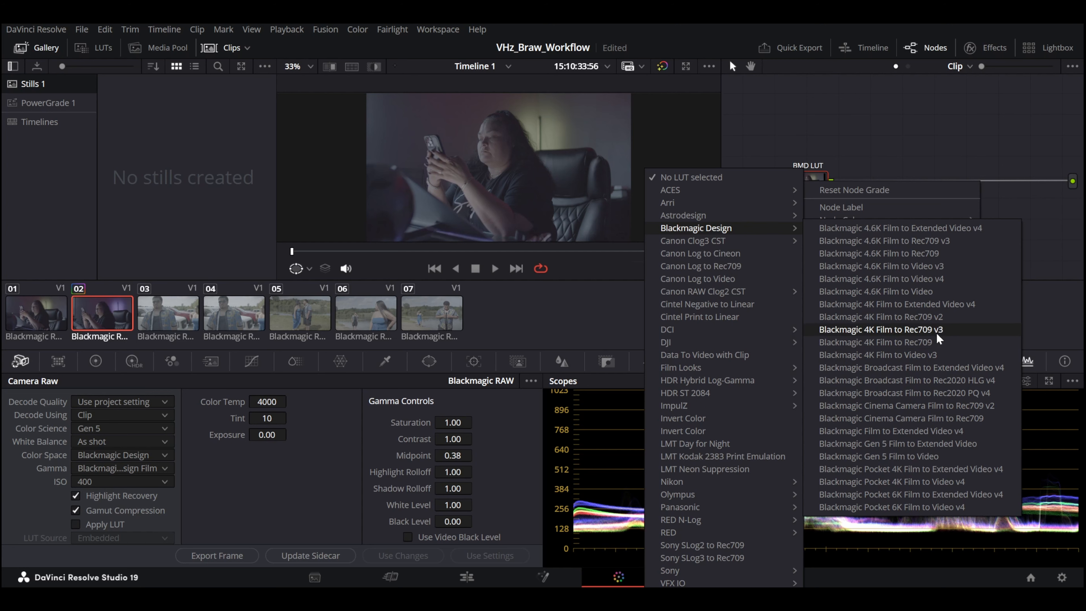
pyautogui.click(933, 457)
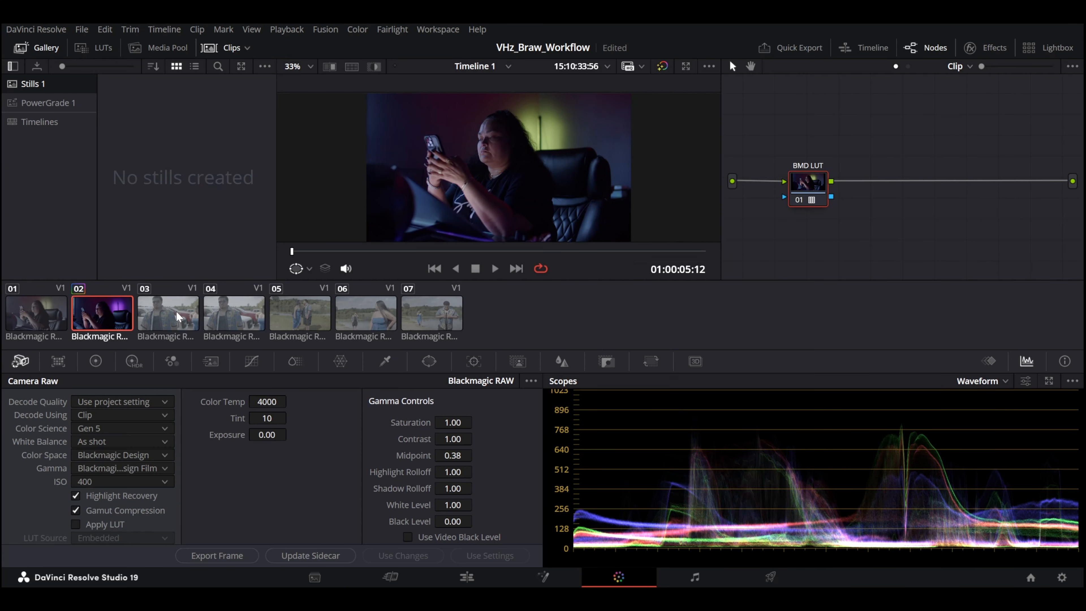
# - Try the Blackmagic Gen 5 Film to Video LUT on the third clip's node and reset the node grade
pyautogui.click(177, 316)
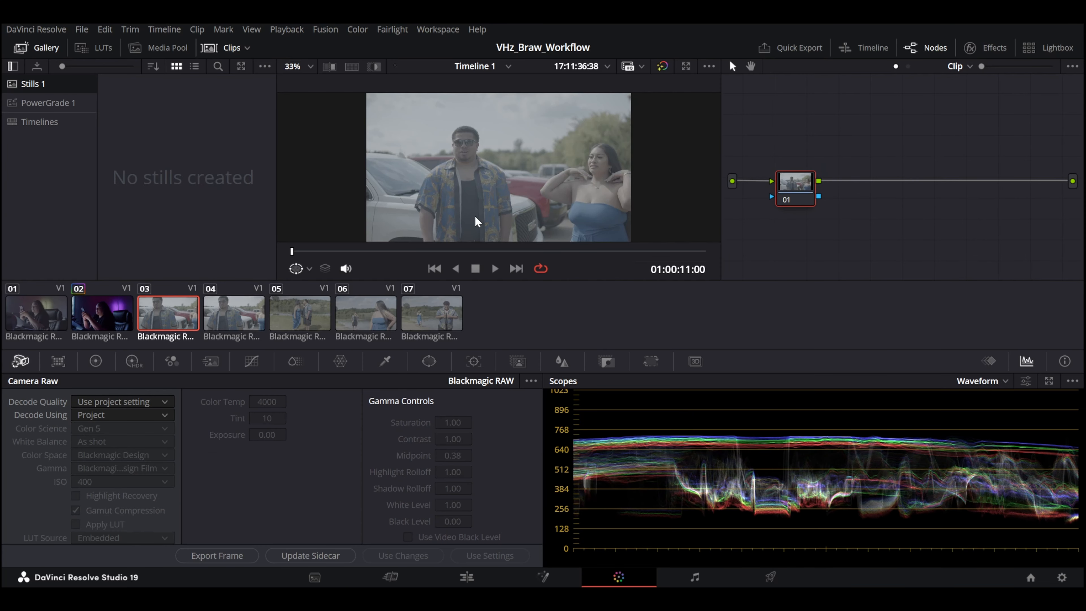
pyautogui.rightClick(795, 176)
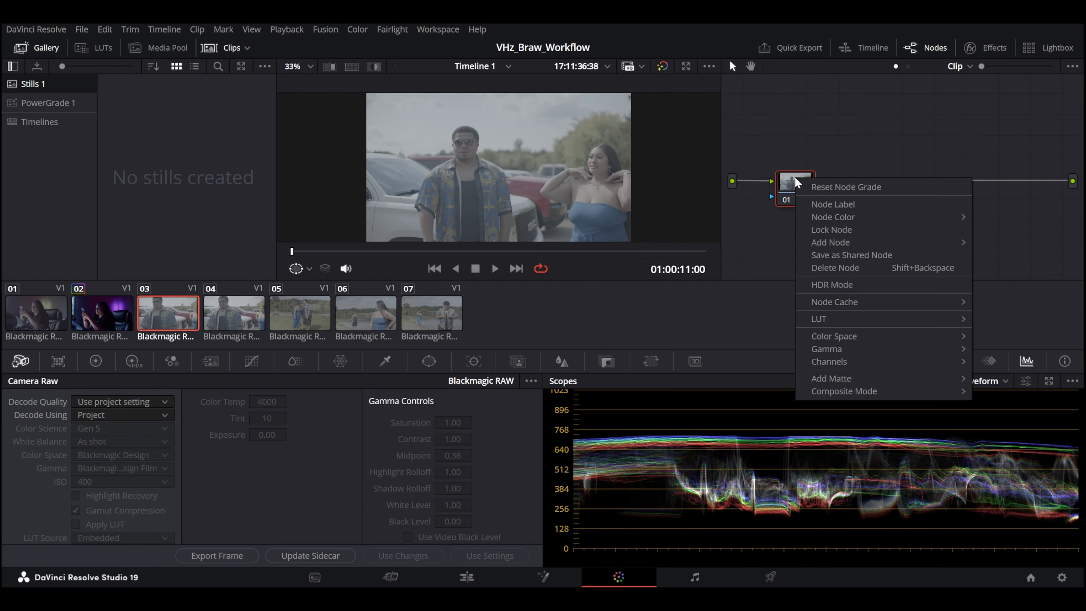
pyautogui.moveTo(913, 320)
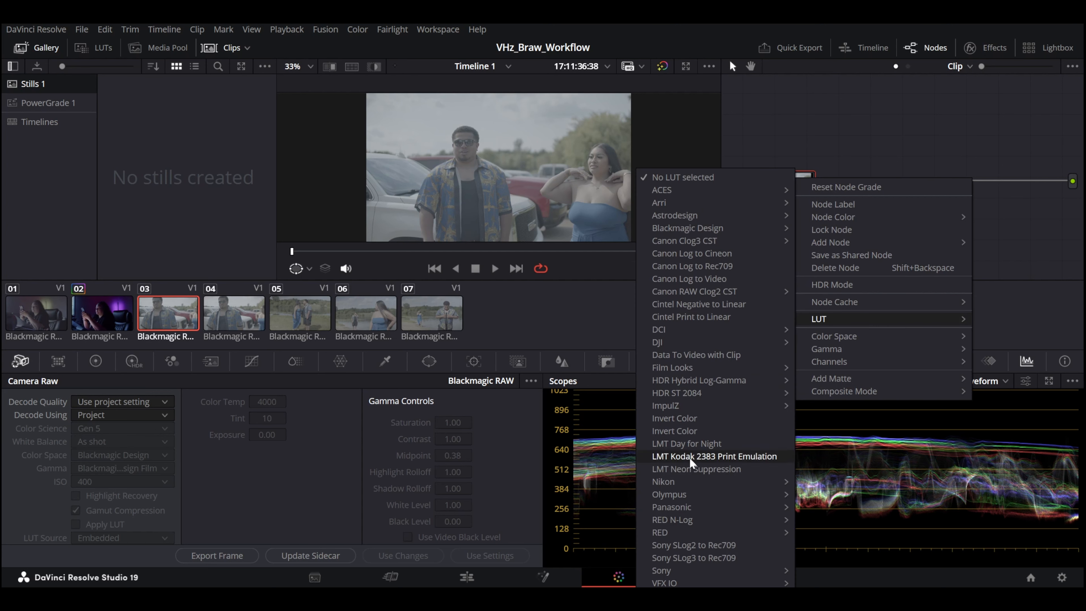
pyautogui.moveTo(689, 229)
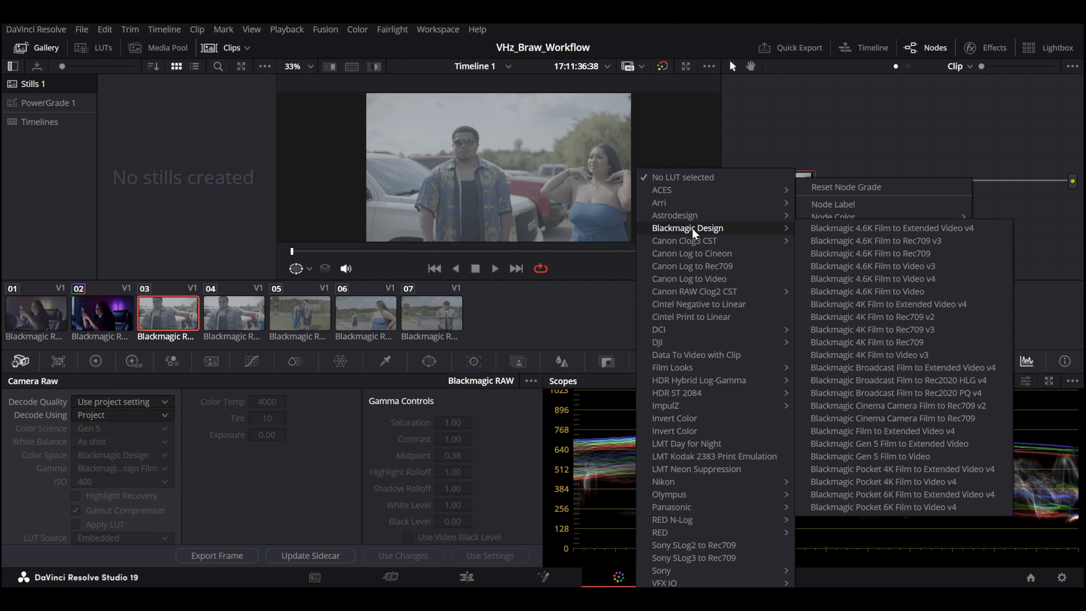
pyautogui.click(924, 458)
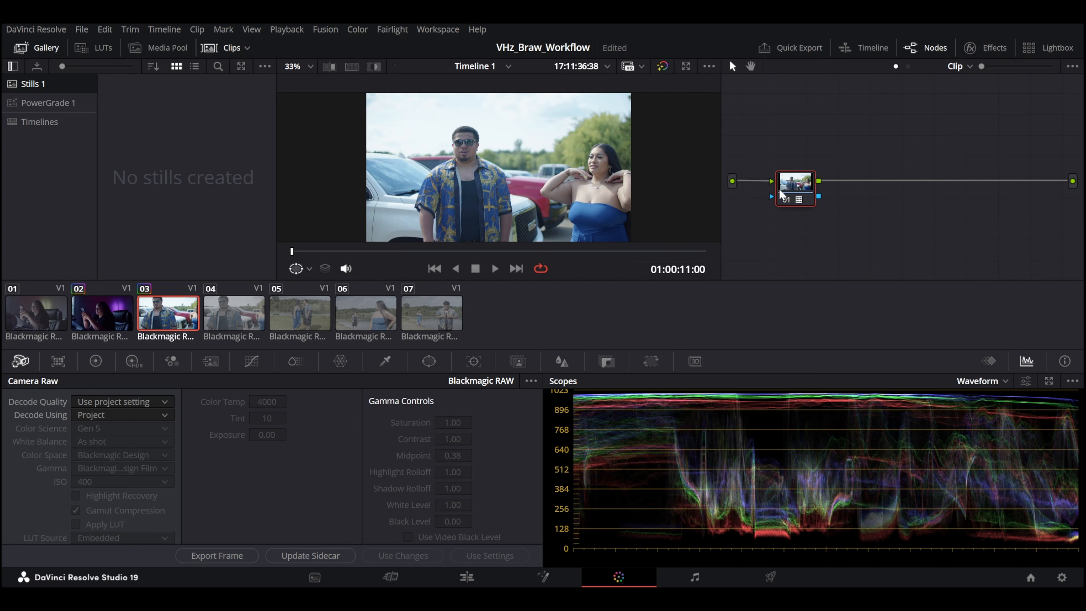
pyautogui.rightClick(795, 193)
pyautogui.click(855, 202)
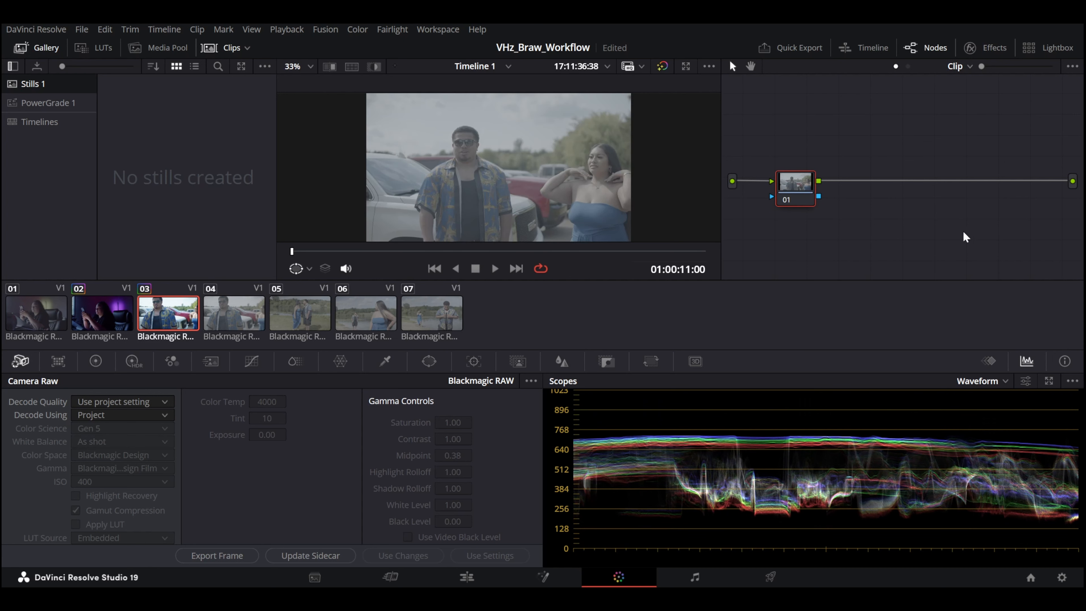
# - Set the saturation of the first clip's Custom node to 85
pyautogui.click(38, 323)
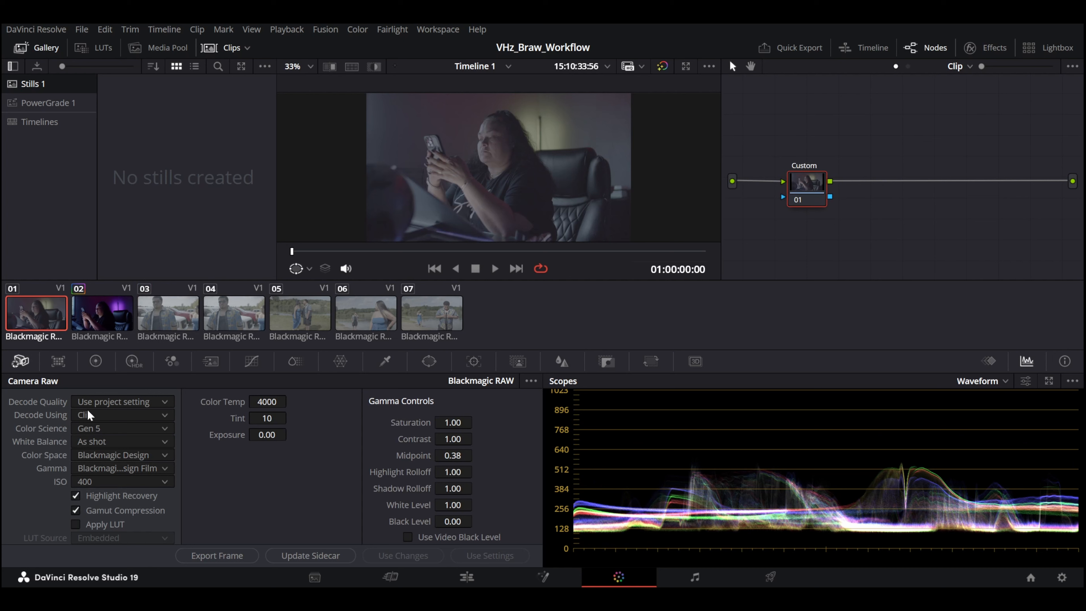
pyautogui.click(102, 364)
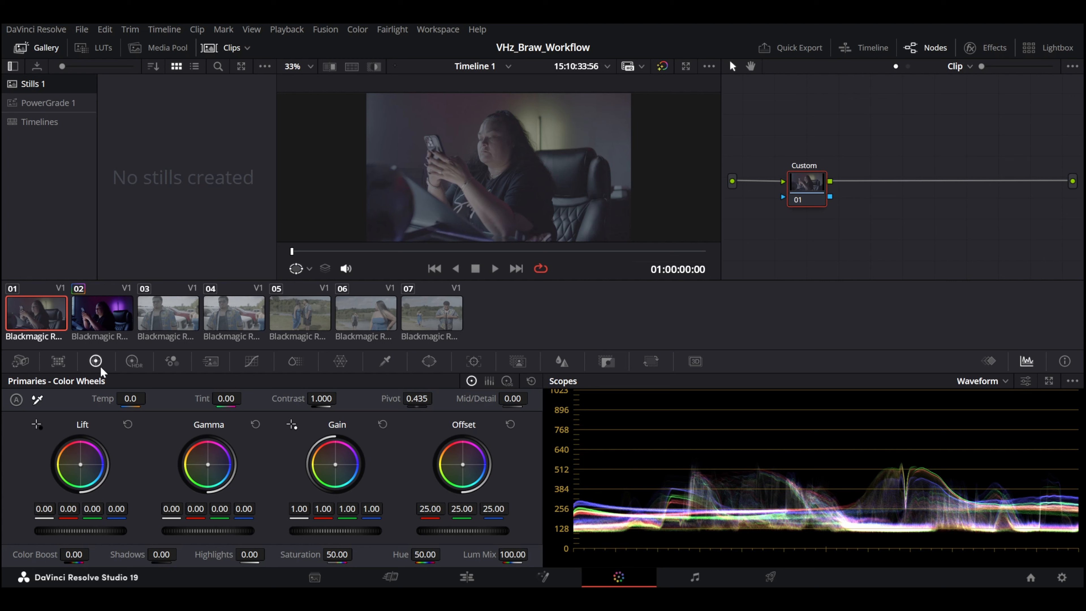
pyautogui.click(343, 554)
pyautogui.write('85')
pyautogui.press('Return')
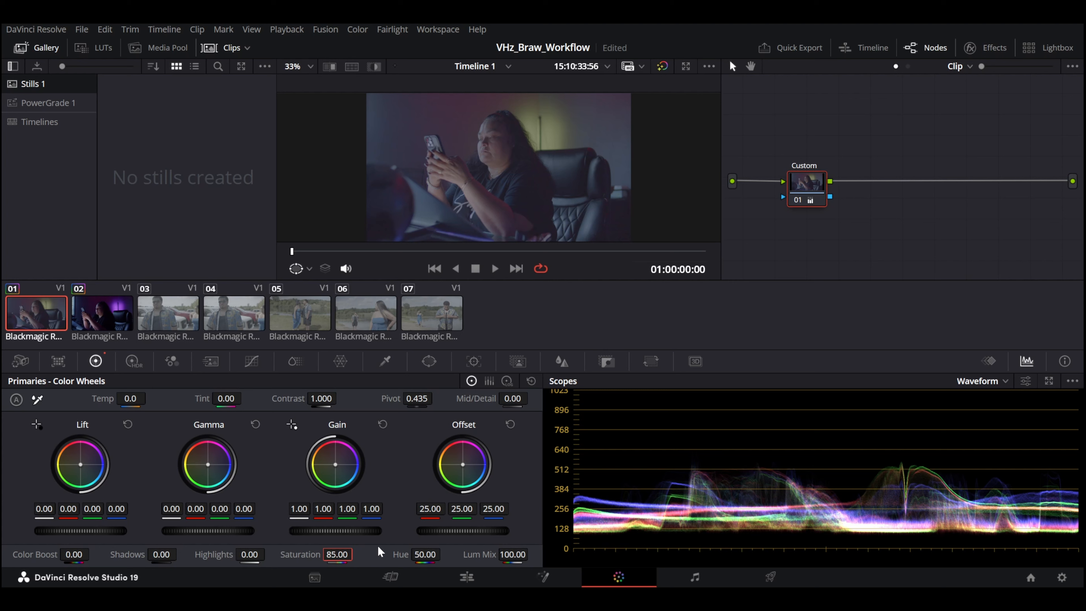
# - Set the first clip's contrast to 1.5 and lower its pivot to about 0.321
pyautogui.click(325, 398)
pyautogui.write('1')
pyautogui.write('.5')
pyautogui.press('Return')
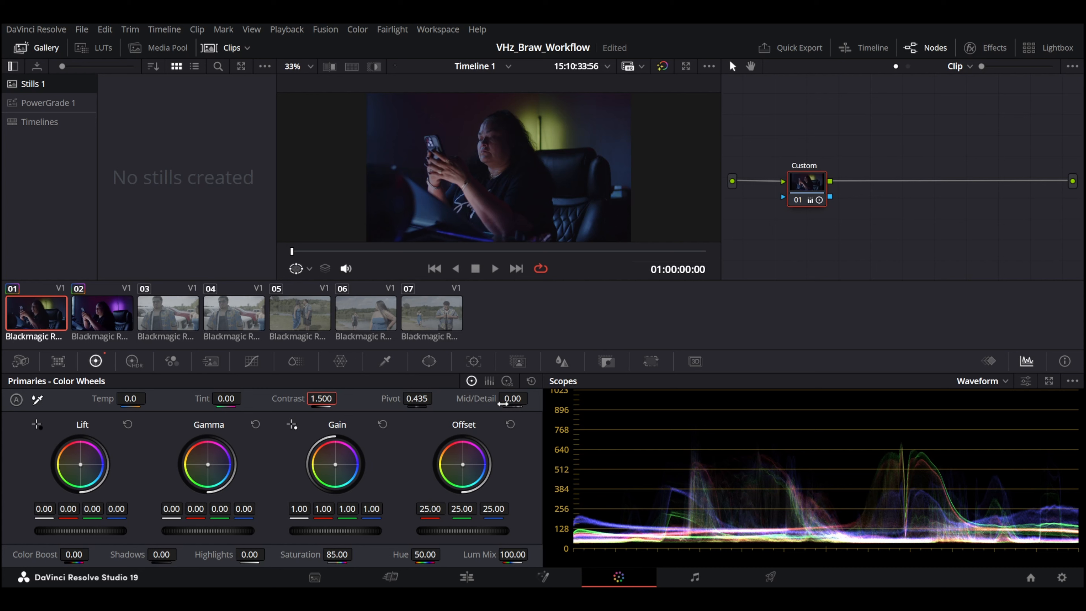
pyautogui.moveTo(423, 399); pyautogui.dragTo(366, 399)
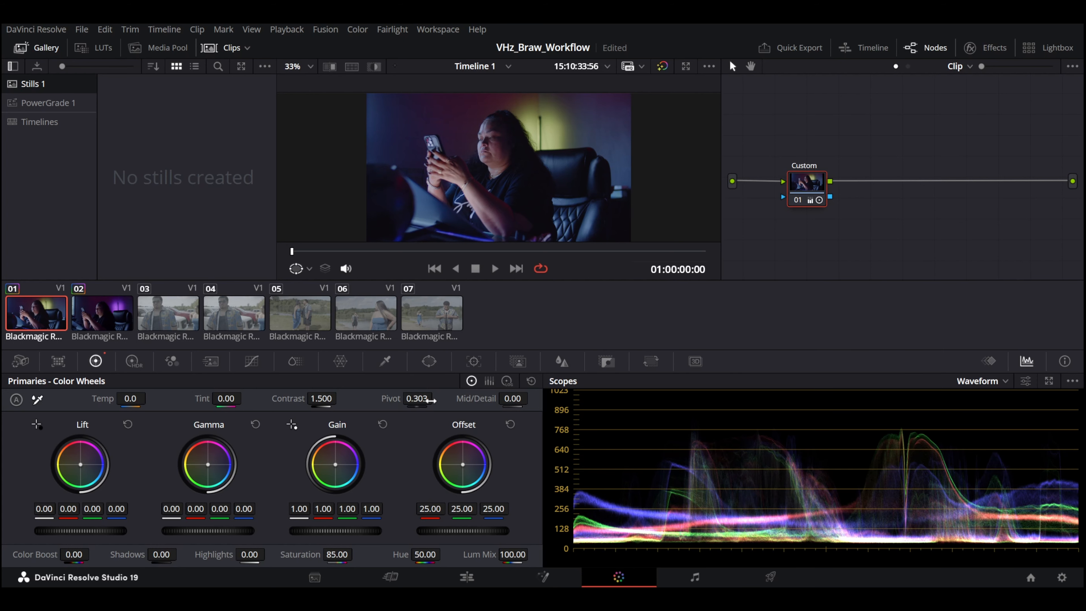
pyautogui.moveTo(421, 399); pyautogui.dragTo(427, 399)
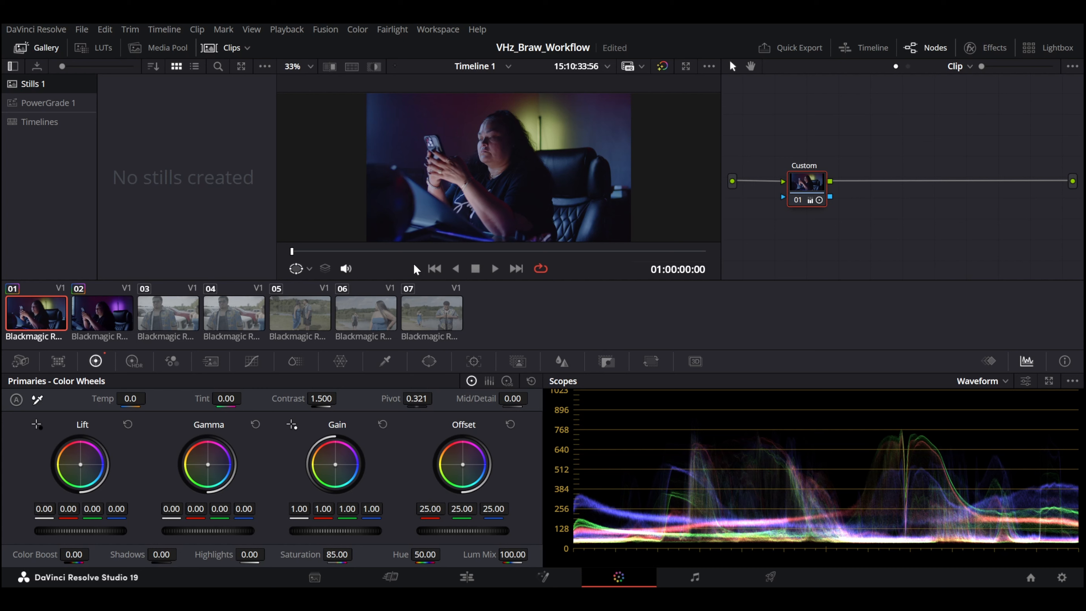
# - Lower the first clip's Lift to -0.01 and shift its Offset towards red, to about 25.52, 24.34 and 24.61
pyautogui.moveTo(105, 535); pyautogui.dragTo(101, 535)
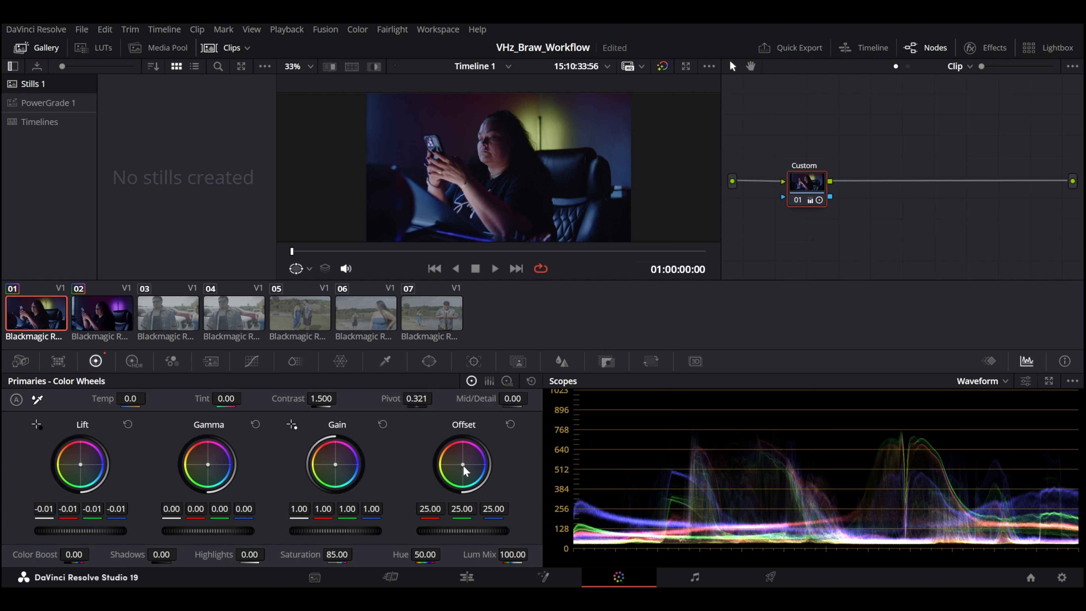
pyautogui.moveTo(463, 531); pyautogui.dragTo(461, 530)
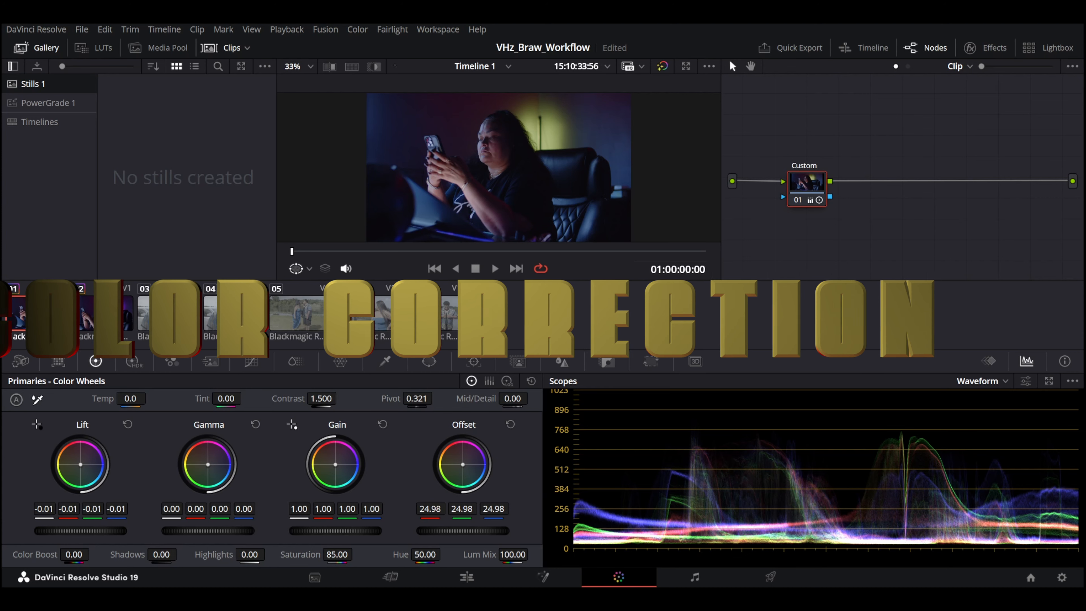
pyautogui.moveTo(462, 465); pyautogui.dragTo(463, 463)
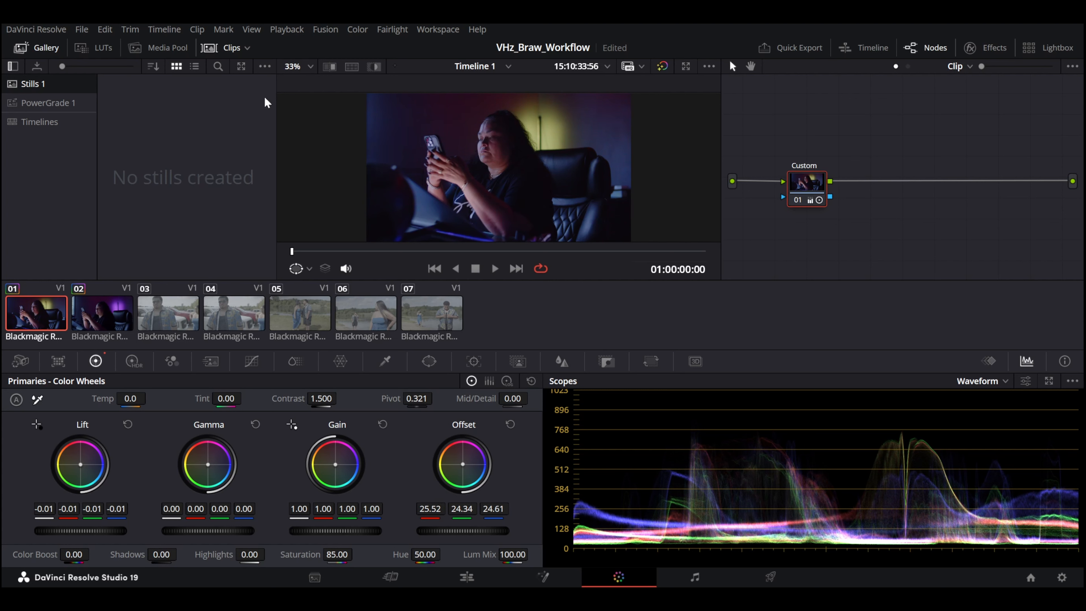
# - Compare the custom grade on the first clip with the LUT version on the second clip in the enlarged viewer
pyautogui.click(223, 49)
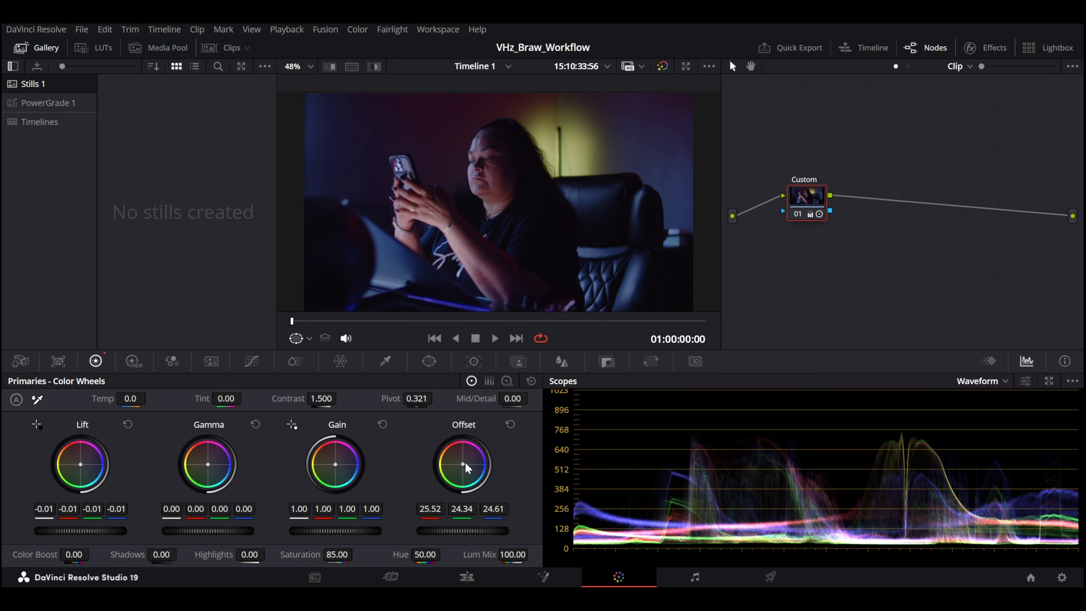
pyautogui.click(232, 46)
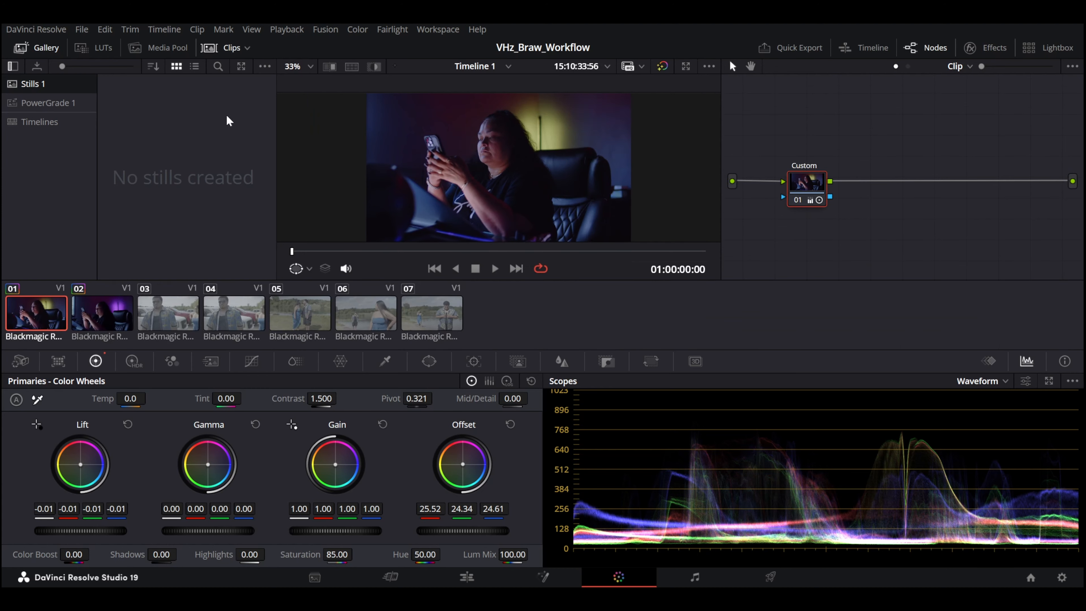
pyautogui.click(105, 324)
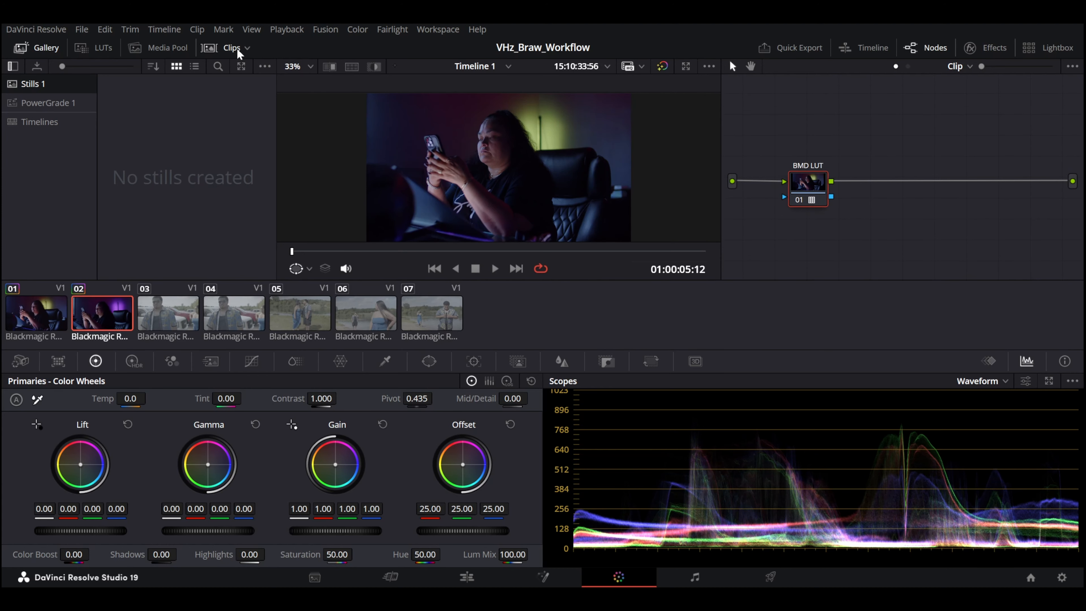
pyautogui.click(237, 47)
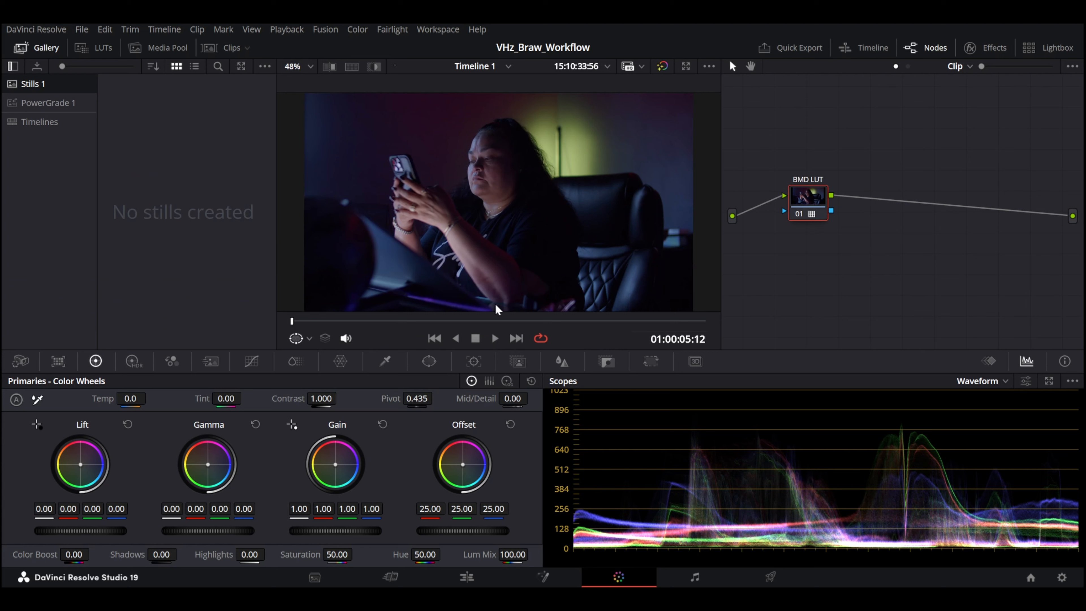
pyautogui.click(222, 52)
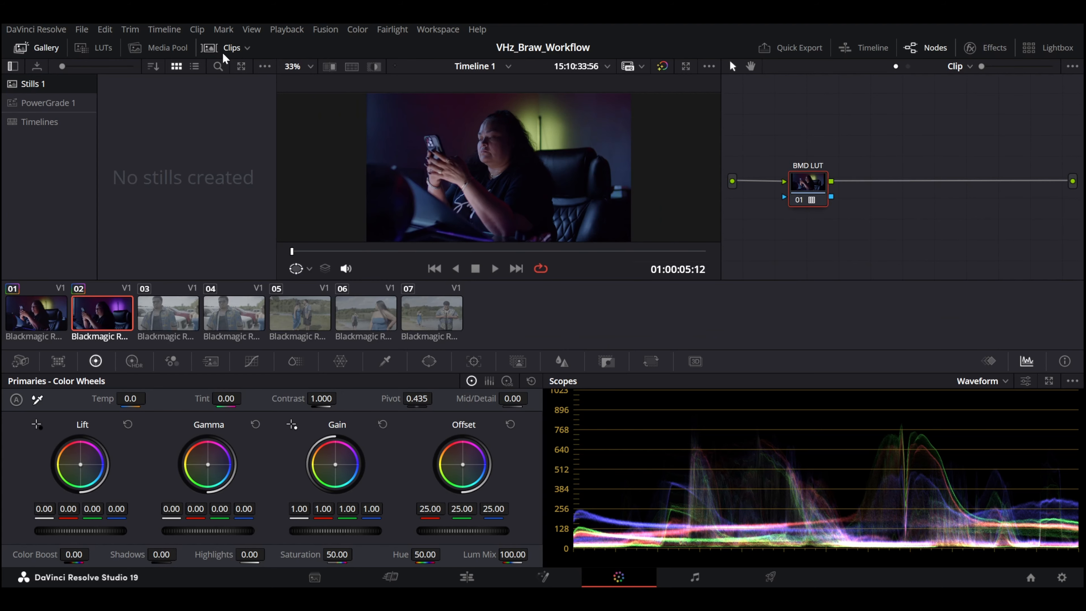
pyautogui.click(34, 321)
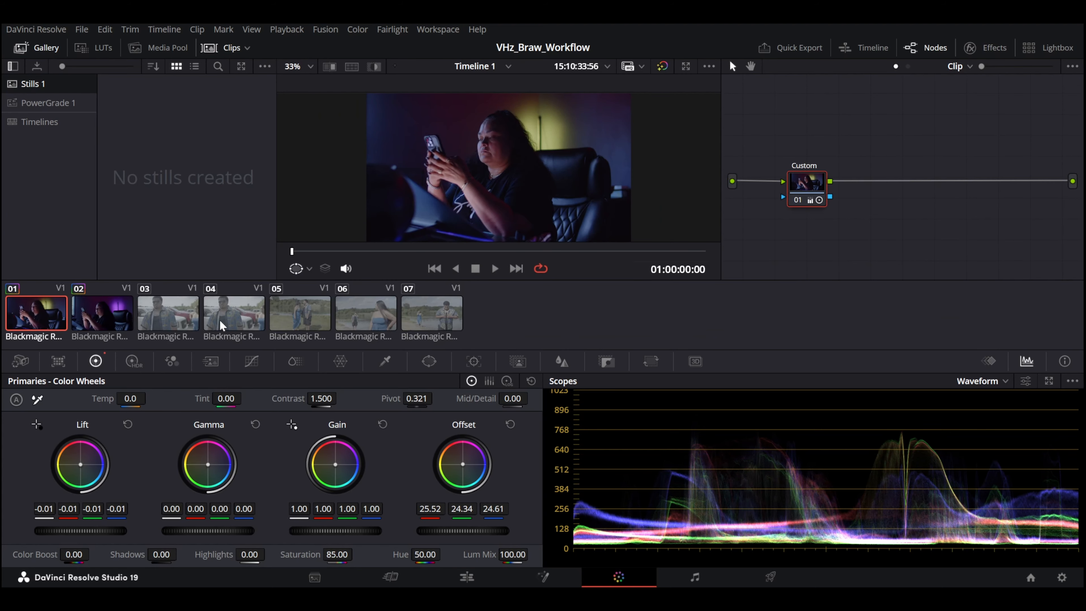
pyautogui.click(229, 47)
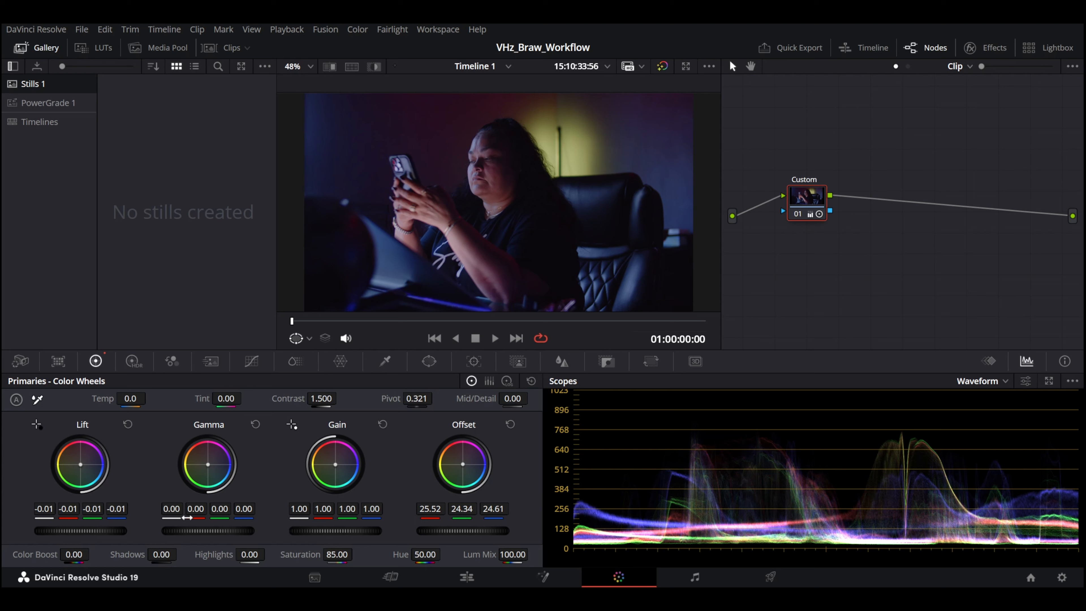
pyautogui.click(227, 49)
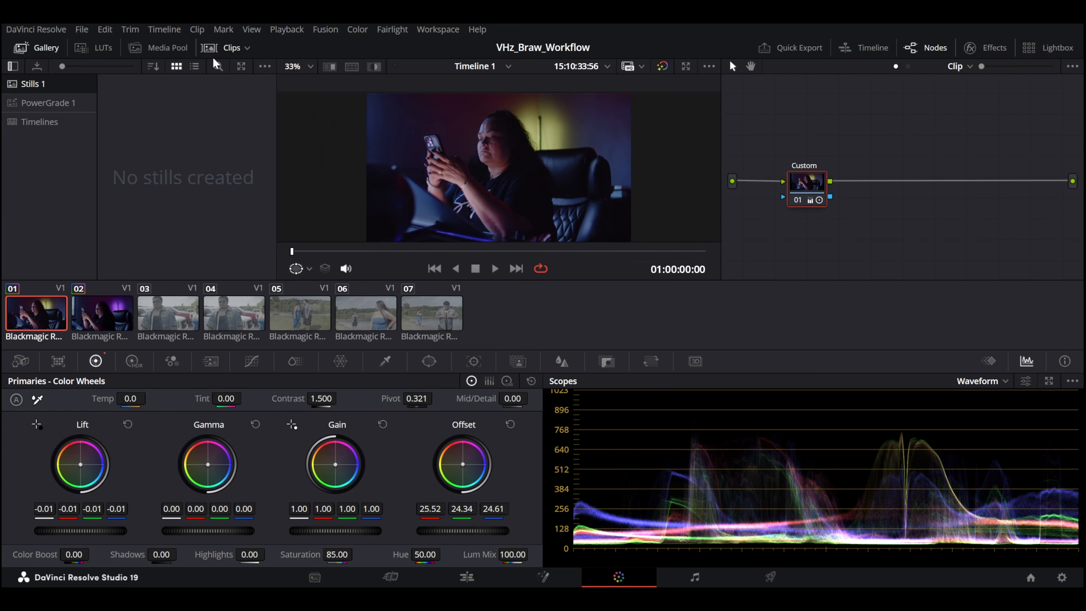
# - Select the third clip and label its node "custom"
pyautogui.click(99, 320)
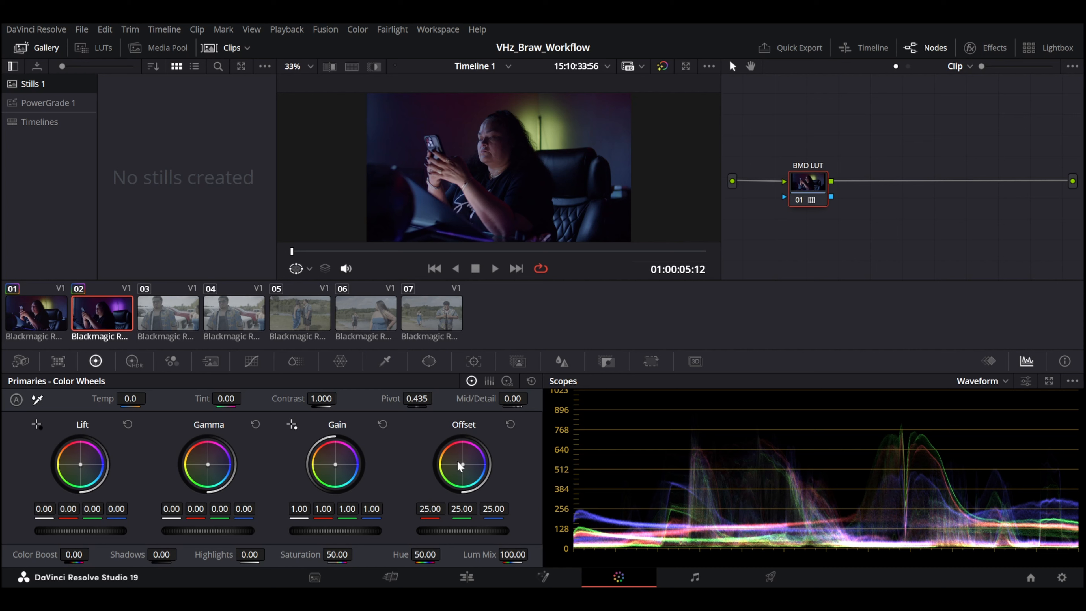
pyautogui.click(184, 317)
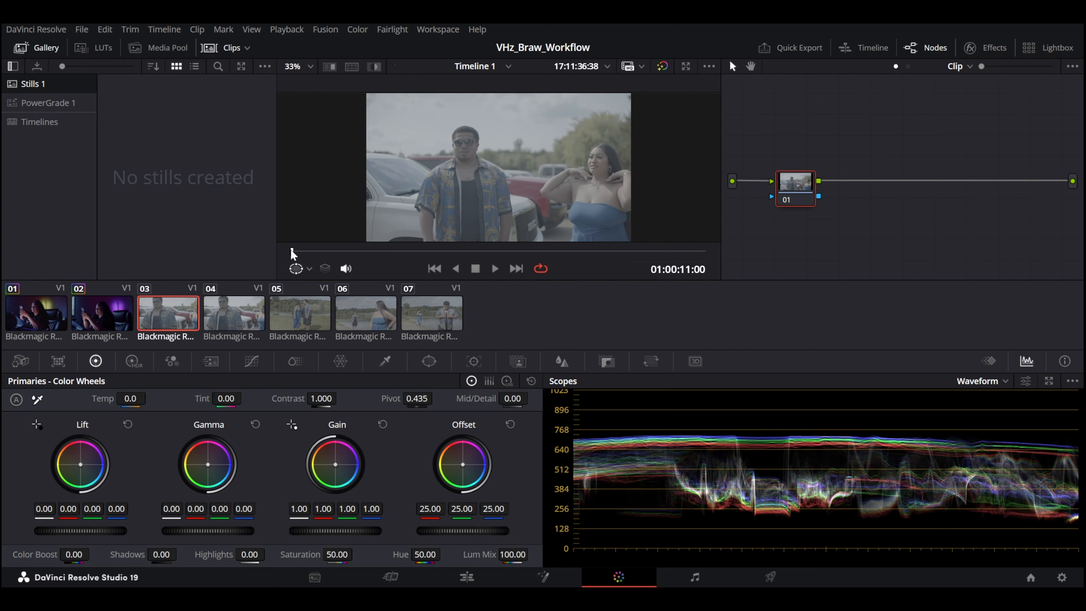
pyautogui.moveTo(291, 252); pyautogui.dragTo(285, 250)
pyautogui.rightClick(780, 182)
pyautogui.click(836, 206)
pyautogui.write('custom')
pyautogui.press('Return')
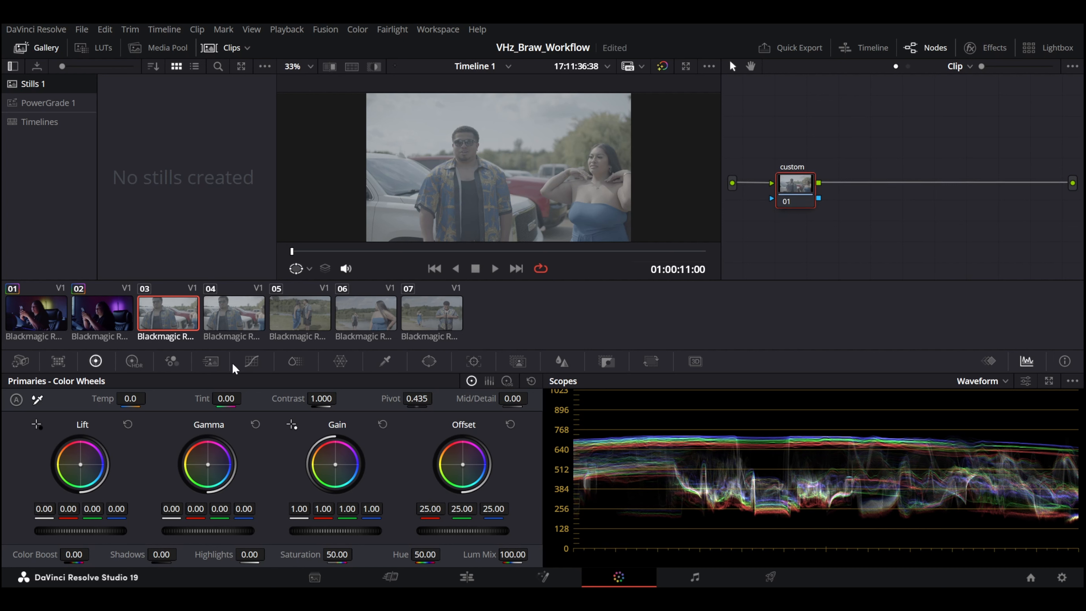
# - Set the third clip's saturation to 75 and raise its contrast to about 1.506
pyautogui.click(337, 555)
pyautogui.write('75')
pyautogui.press('Return')
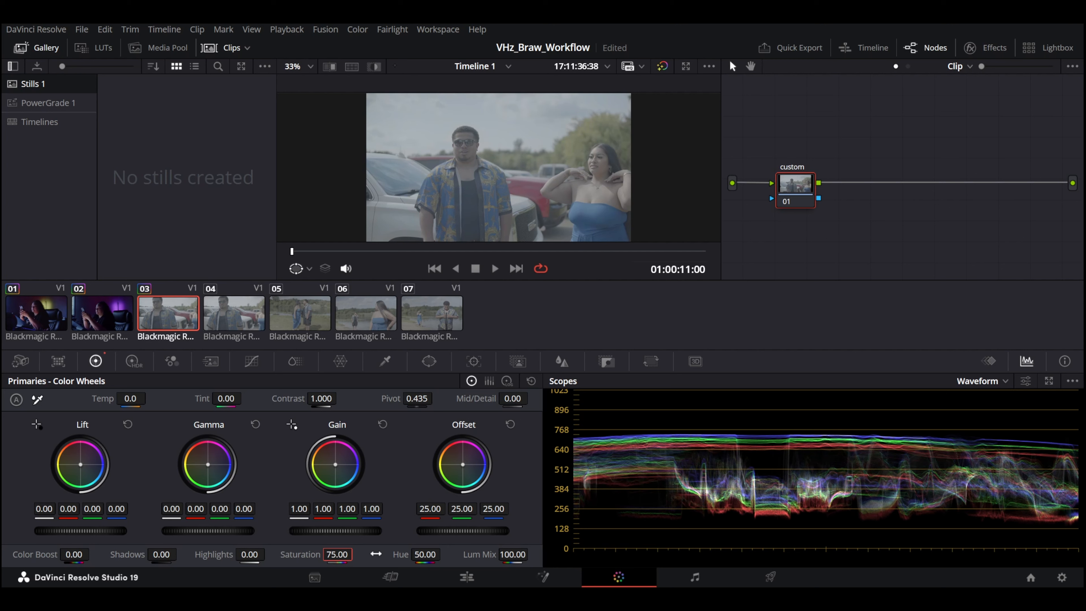
pyautogui.moveTo(321, 399); pyautogui.dragTo(341, 398)
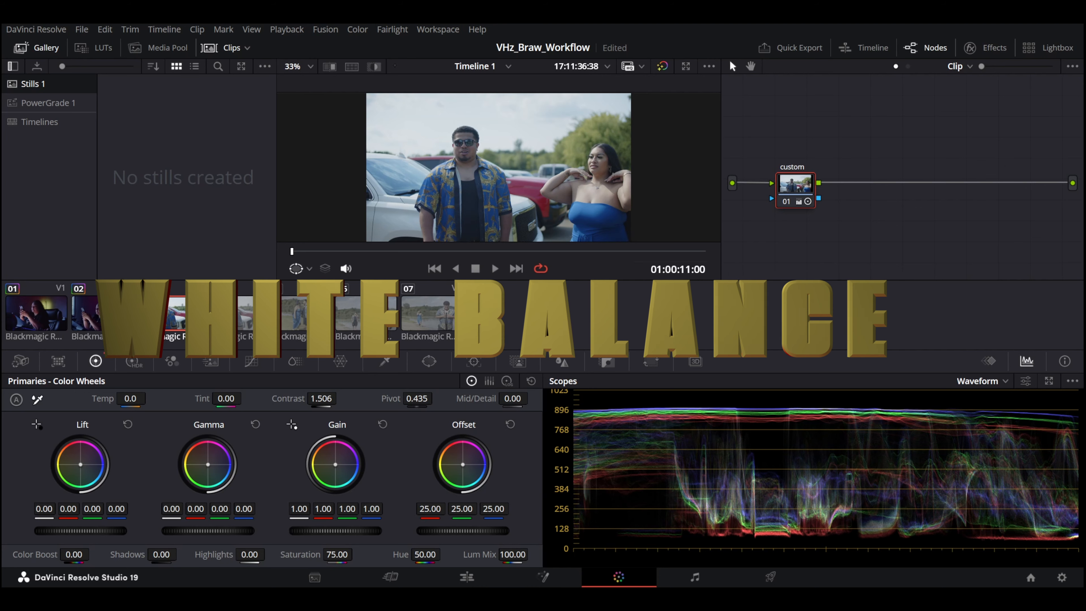
# - Try a warmer Offset of about 26.24, 24.62 and 23.46 and undo it, hiding the clip thumbnails to enlarge the viewer
pyautogui.moveTo(463, 464); pyautogui.dragTo(459, 463)
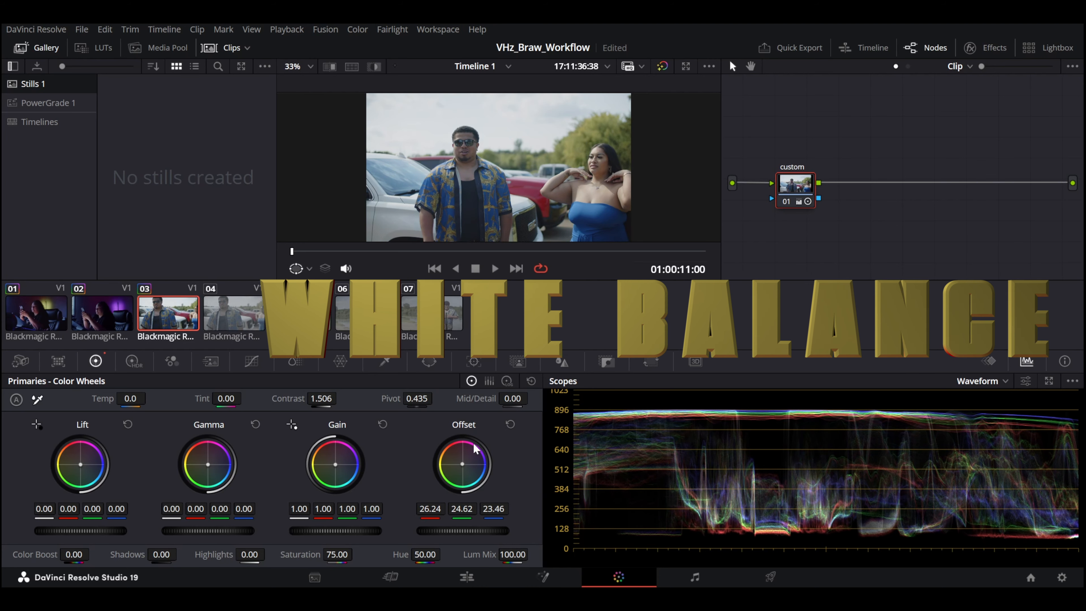
pyautogui.click(227, 45)
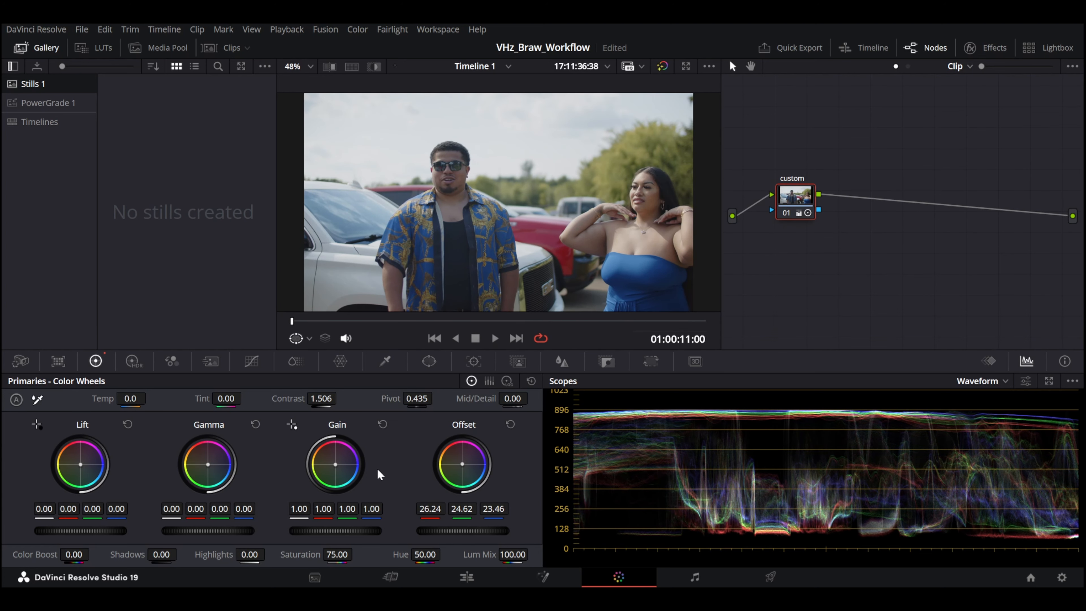
pyautogui.hotkey('ctrl', 'z')
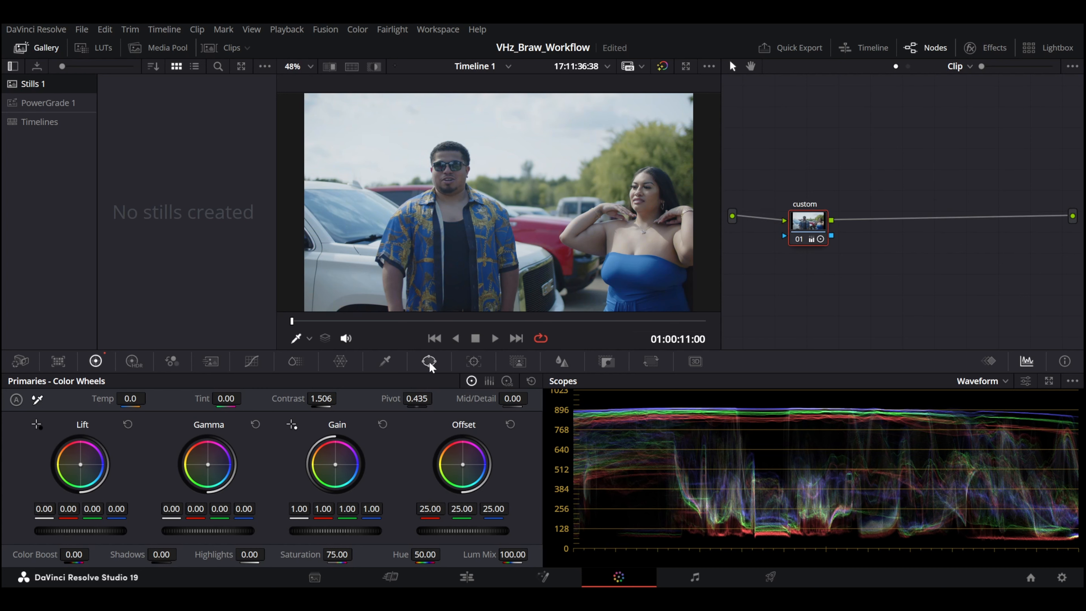
# - Add a rectangular window to the custom node and fit it over the white truck's body panel at the image's lower-left edge
pyautogui.click(429, 362)
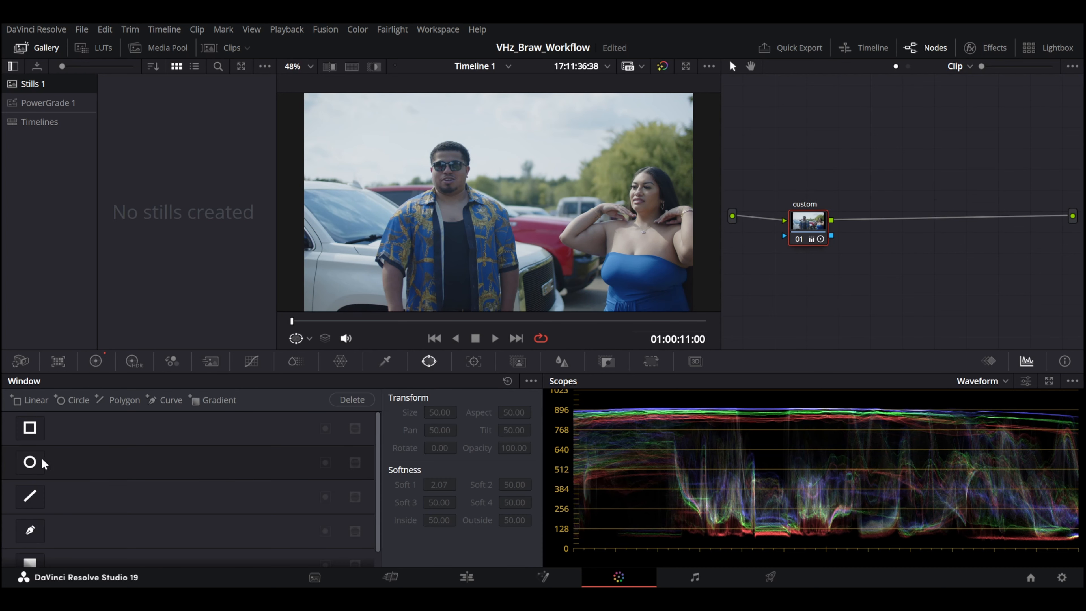
pyautogui.click(31, 429)
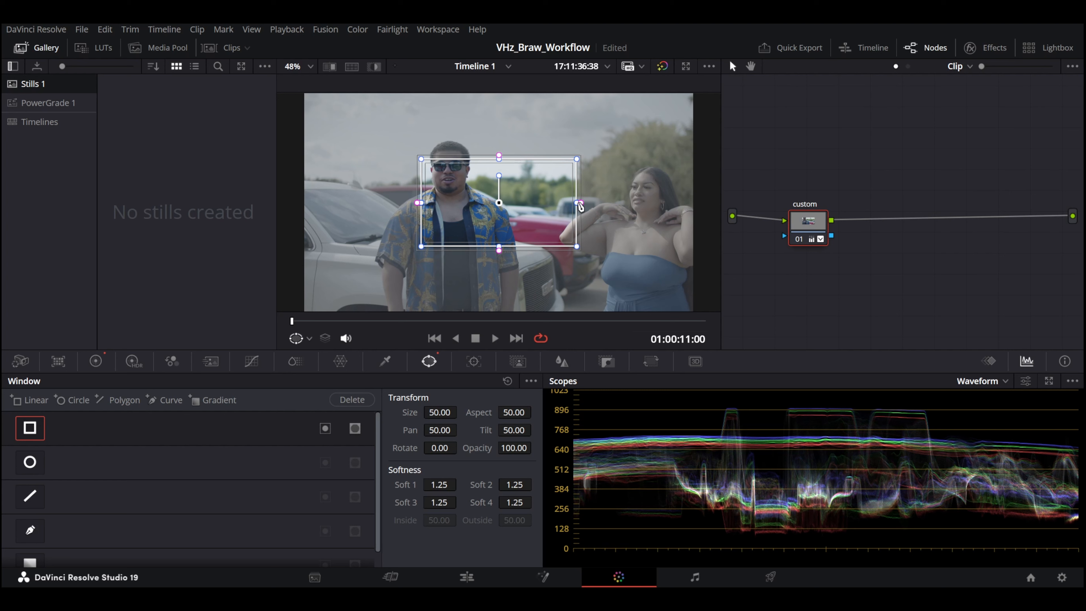
pyautogui.moveTo(580, 204); pyautogui.dragTo(491, 203)
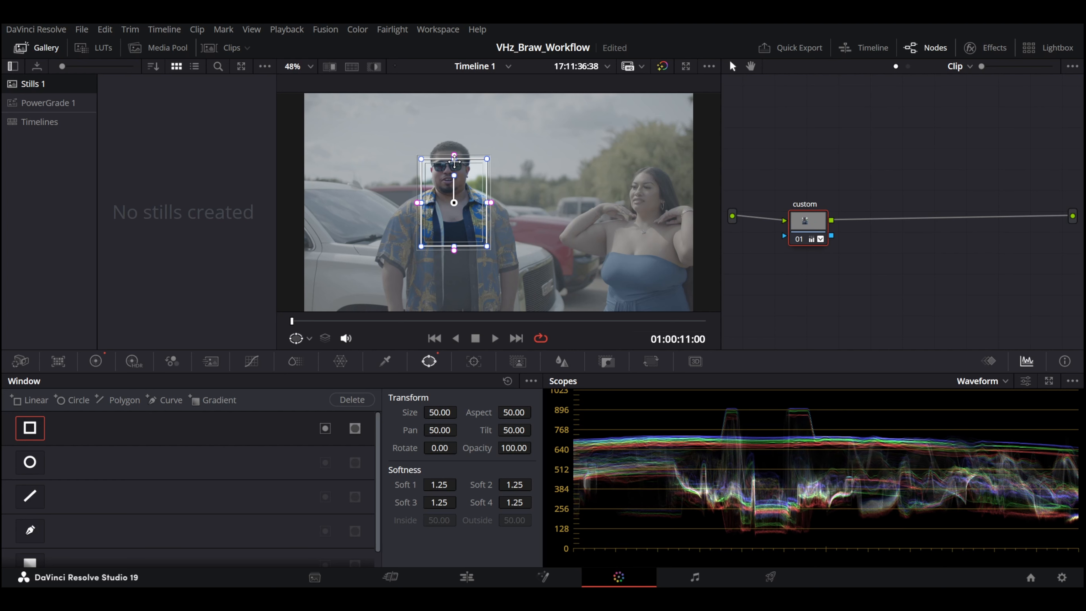
pyautogui.moveTo(454, 160); pyautogui.dragTo(356, 274)
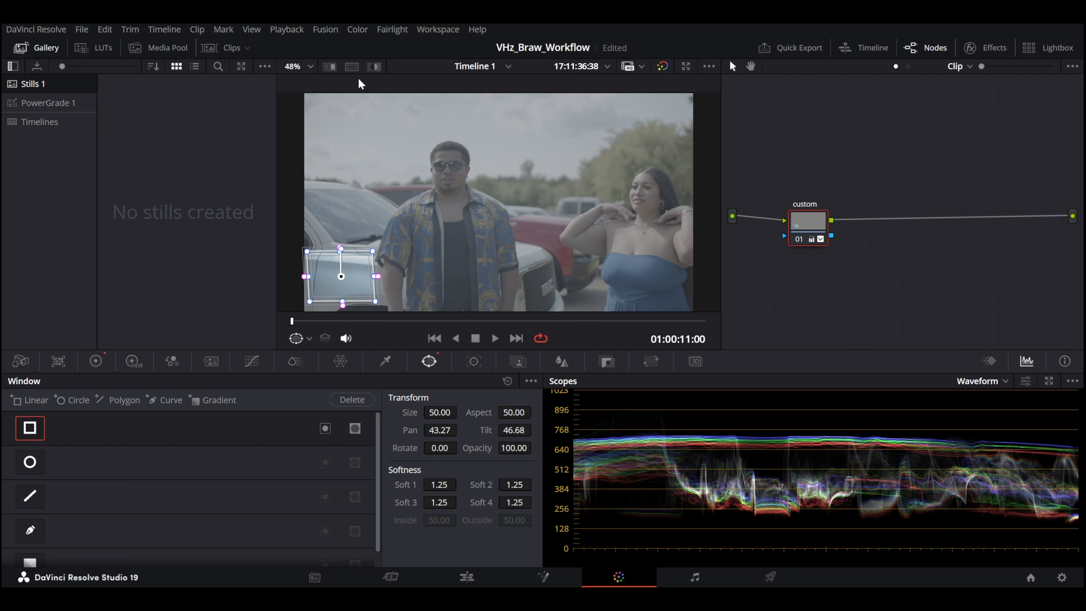
# - Highlight only the windowed truck panel and neutralise its blue cast by shifting Offset to about 27.31, 23.77 and 20.89
pyautogui.click(377, 68)
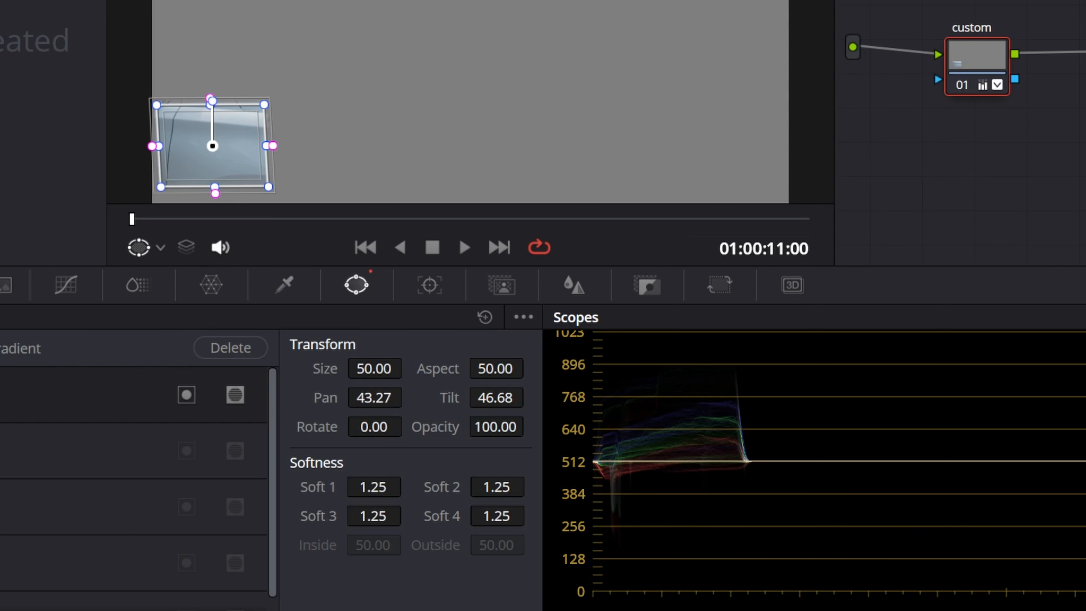
pyautogui.click(0, 284)
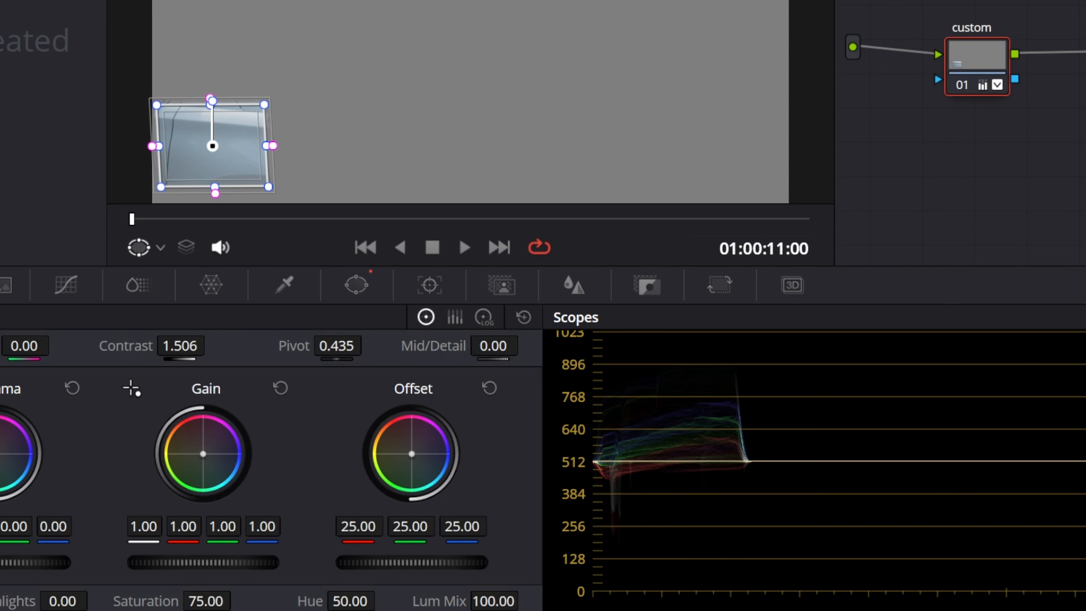
pyautogui.moveTo(412, 454); pyautogui.dragTo(410, 451)
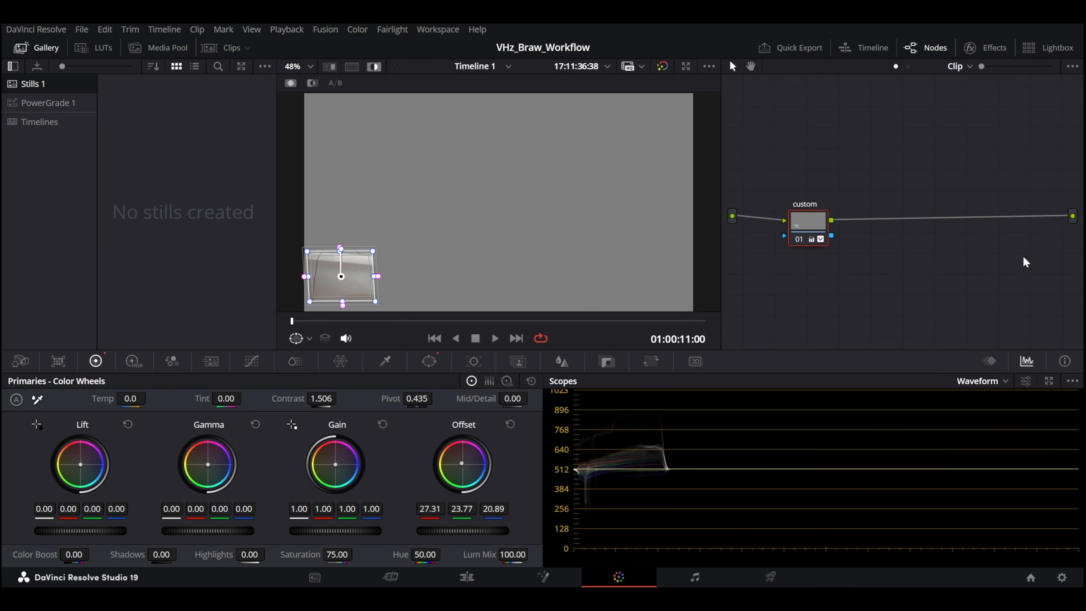
# - Remove the highlight and window from the custom node, and ease its Offset to about 26.93, 23.65 and 22.26
pyautogui.click(371, 67)
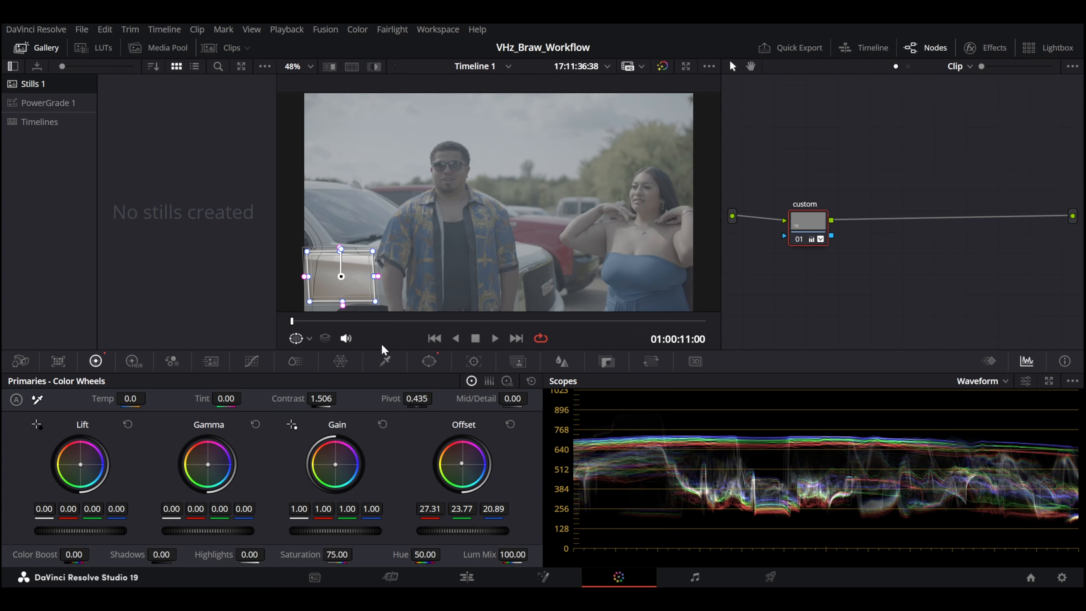
pyautogui.click(429, 361)
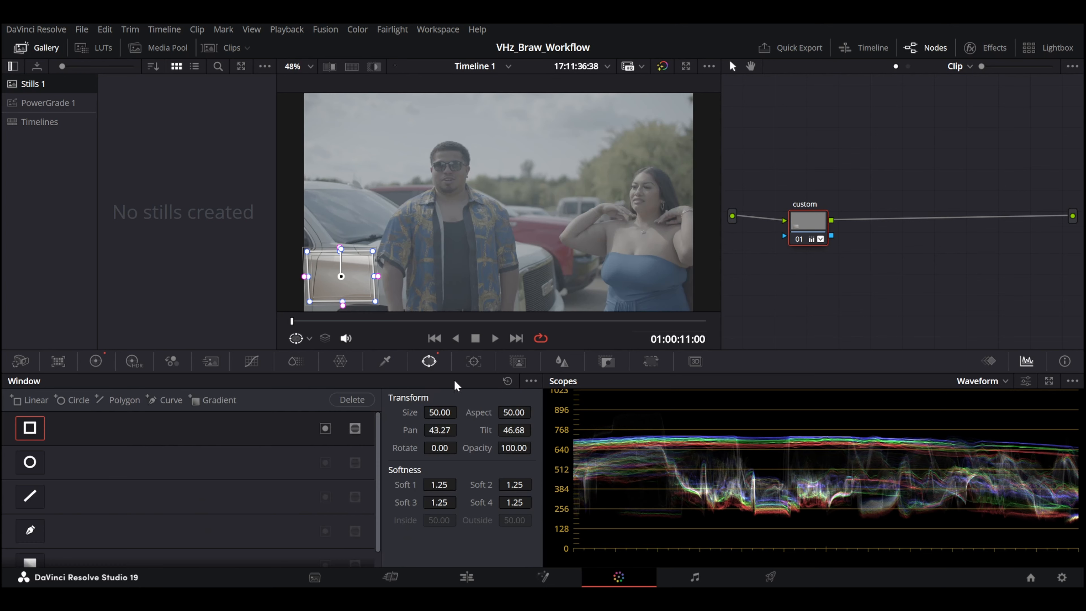
pyautogui.click(508, 381)
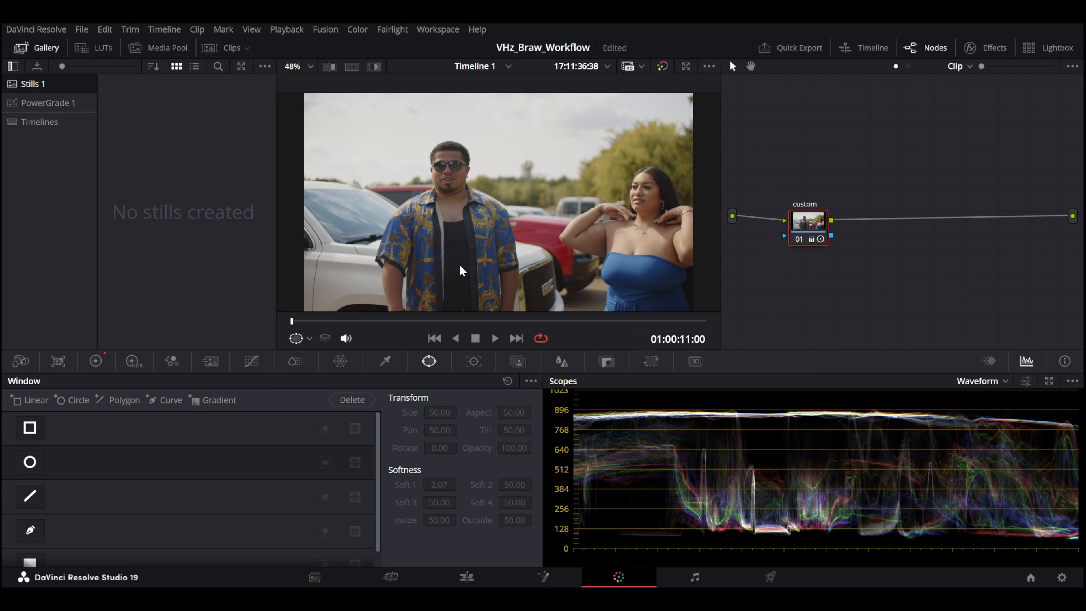
pyautogui.click(96, 363)
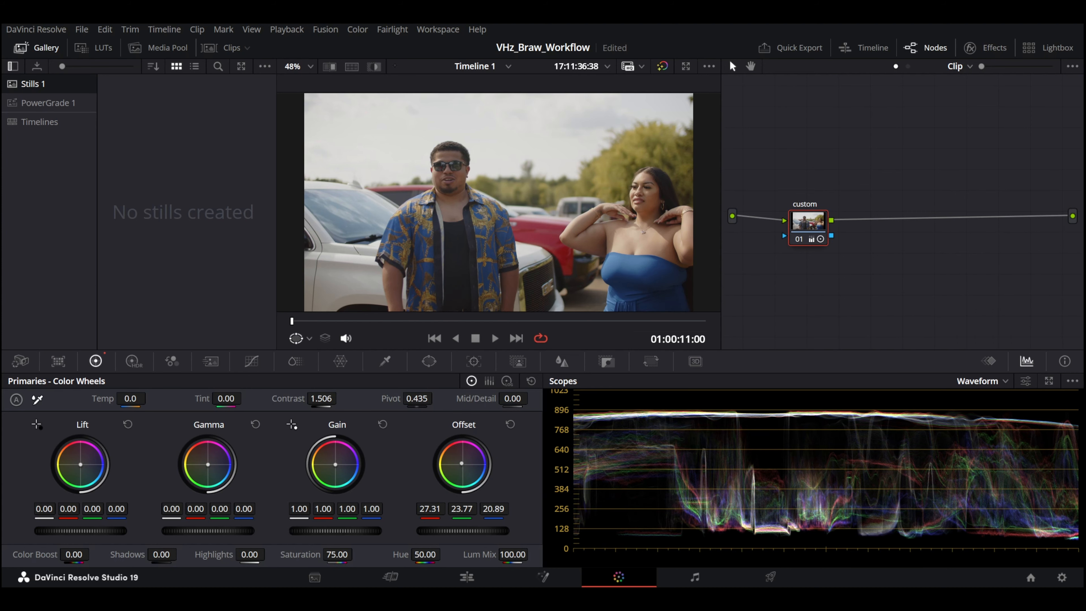
pyautogui.moveTo(462, 463); pyautogui.dragTo(464, 466)
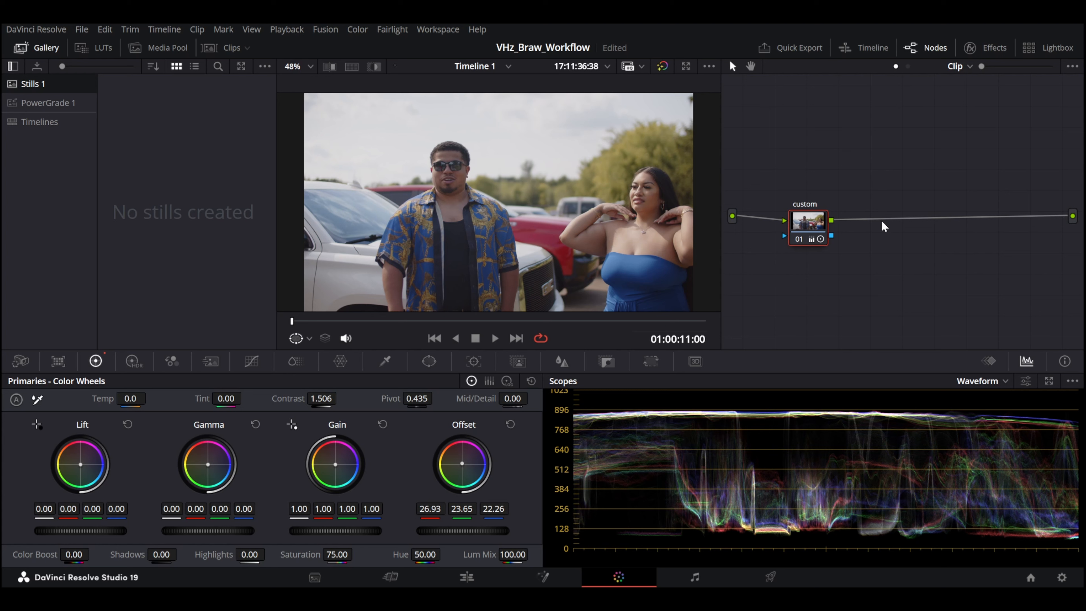
# - Add a serial node after the custom node and label it "Skin"
pyautogui.moveTo(815, 228); pyautogui.dragTo(812, 220)
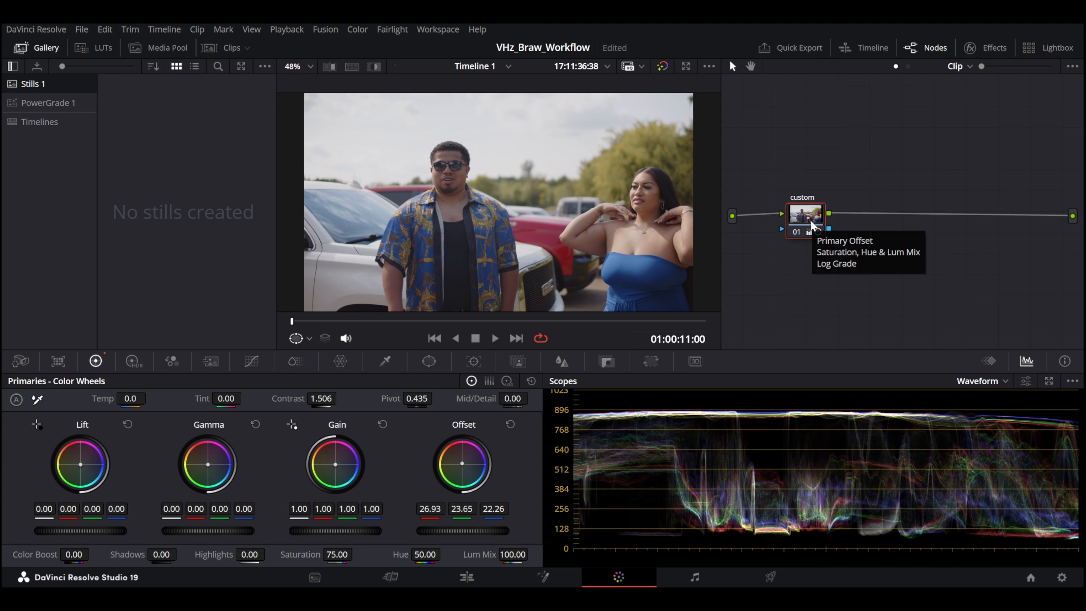
pyautogui.hotkey('alt', 's')
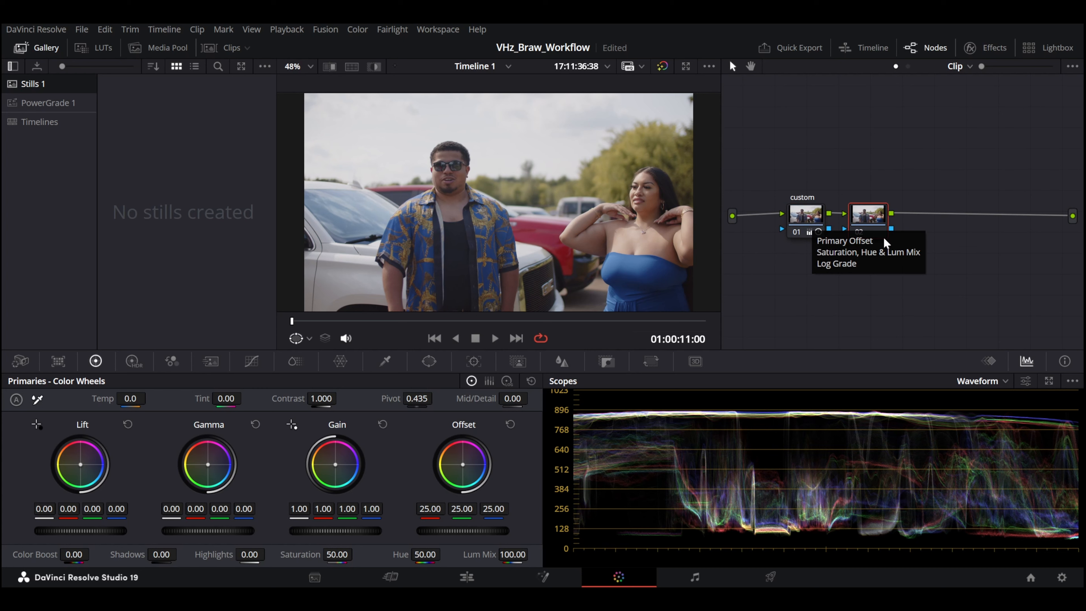
pyautogui.rightClick(865, 214)
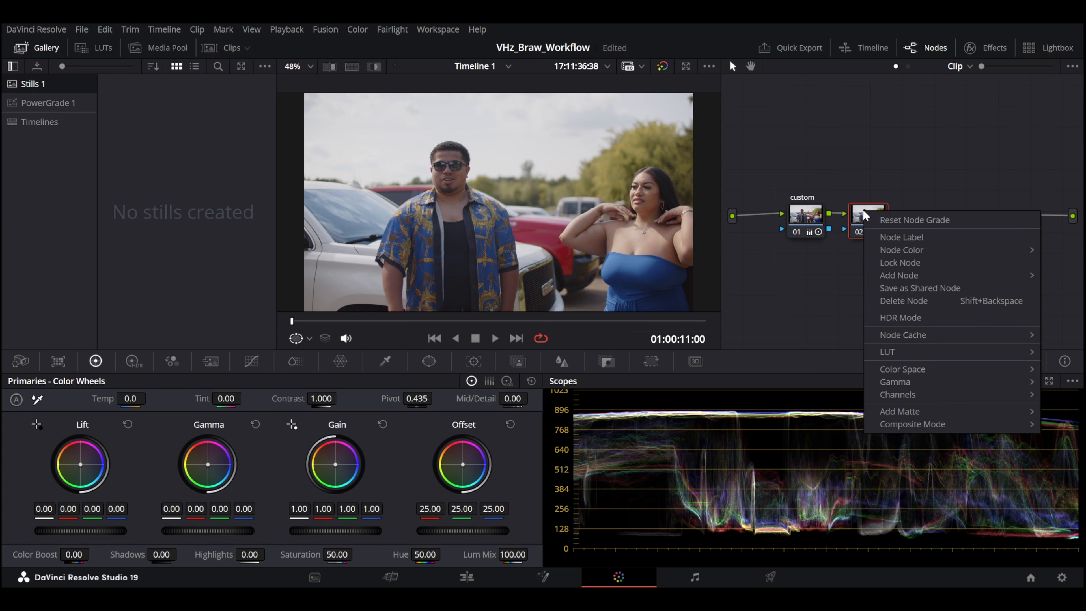
pyautogui.click(902, 238)
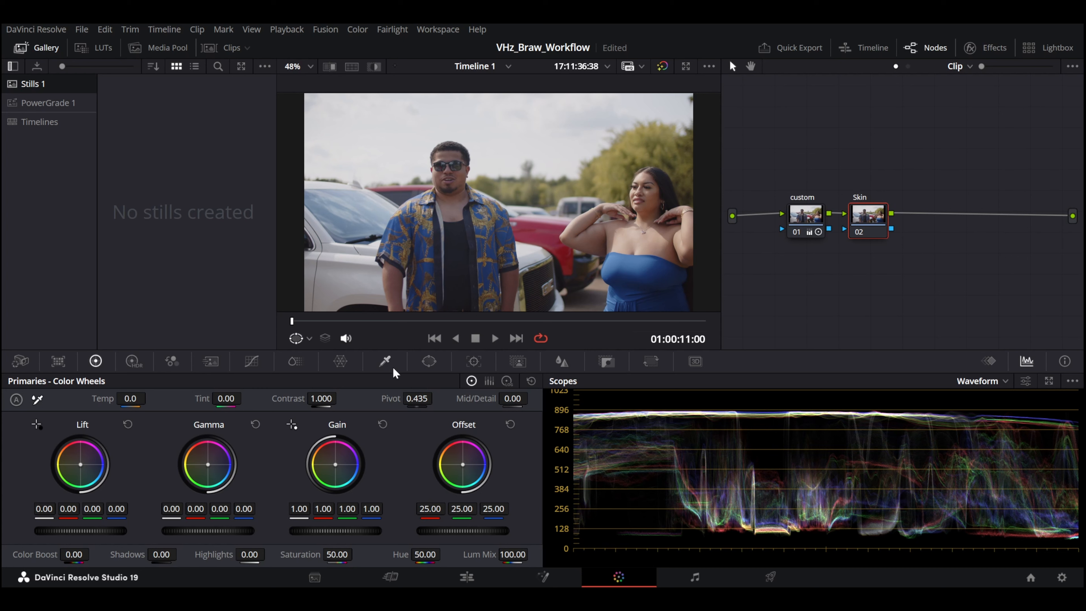
# - Key the skin tones on the Skin node with the 3D qualifier, sampling the woman's chest and arms and adding strokes over more skin
pyautogui.click(385, 362)
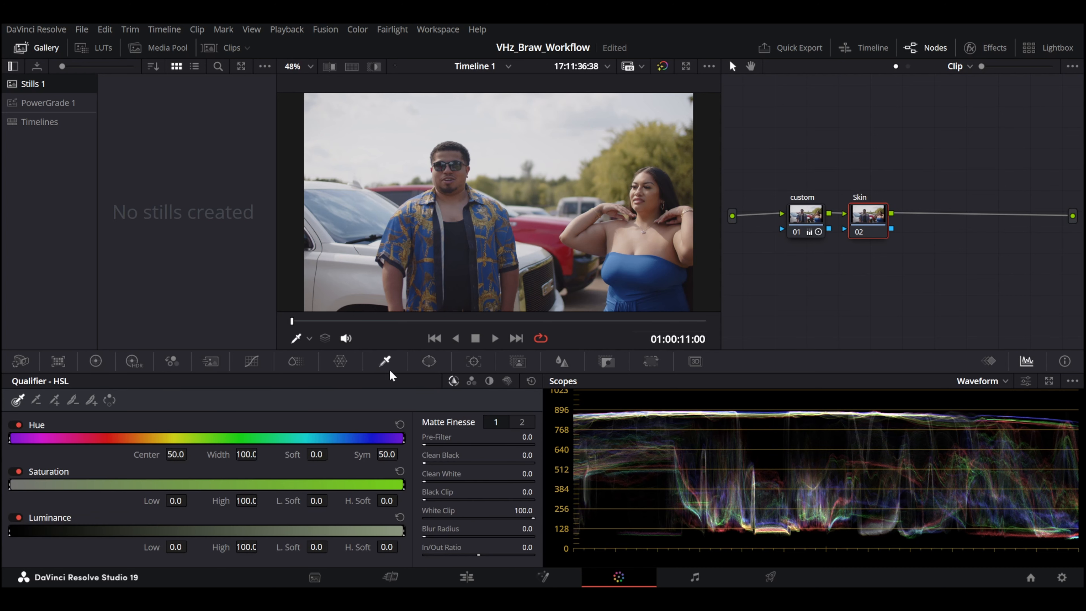
pyautogui.click(508, 382)
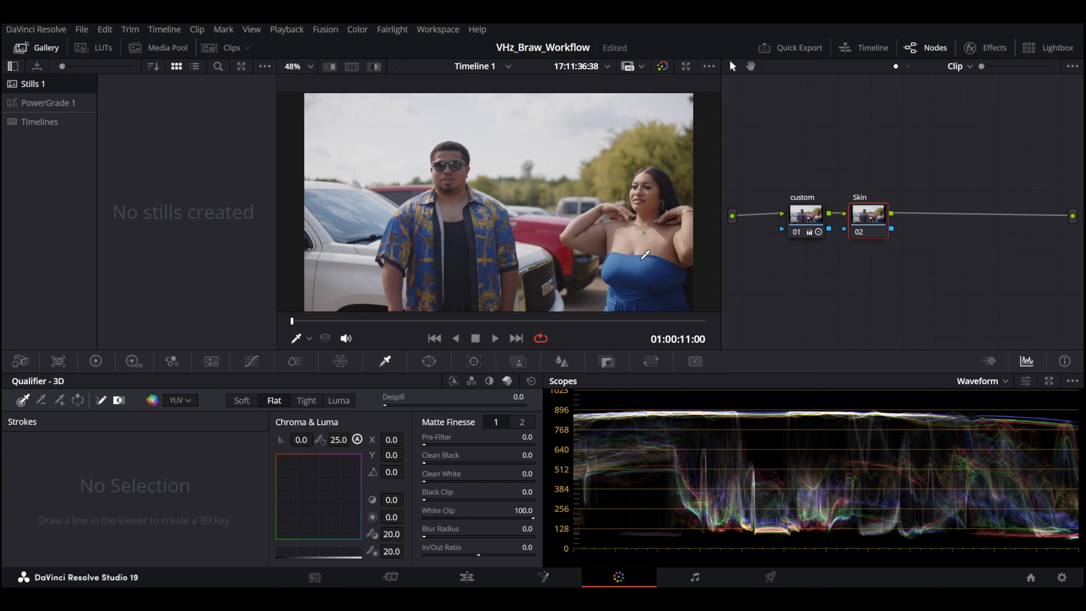
pyautogui.moveTo(671, 242); pyautogui.dragTo(576, 232)
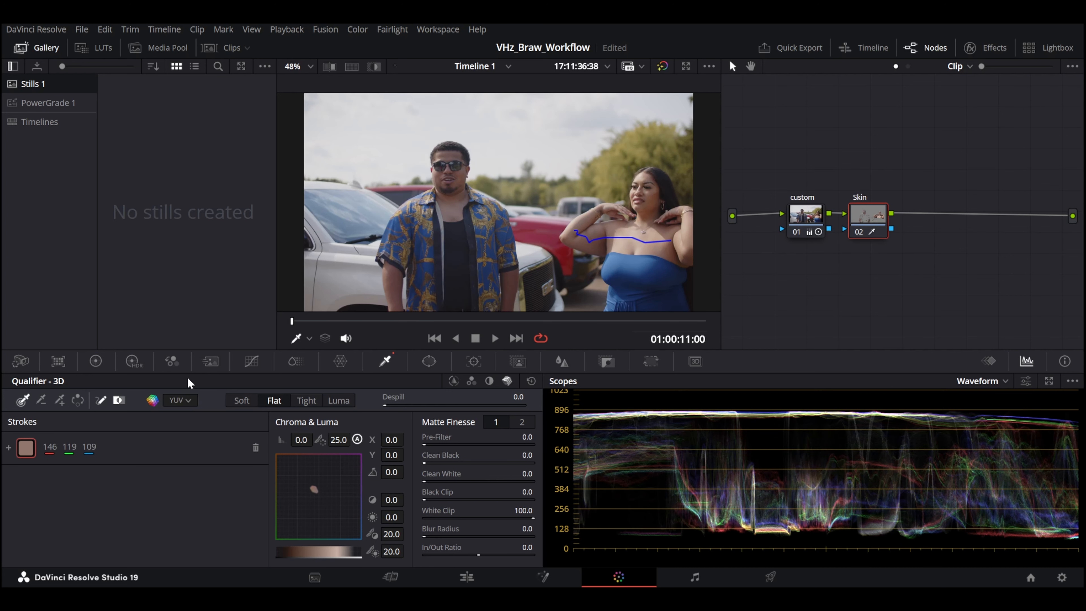
pyautogui.click(59, 399)
pyautogui.moveTo(691, 226)
pyautogui.mouseDown()
pyautogui.moveTo(641, 229)
pyautogui.moveTo(644, 212)
pyautogui.mouseUp()
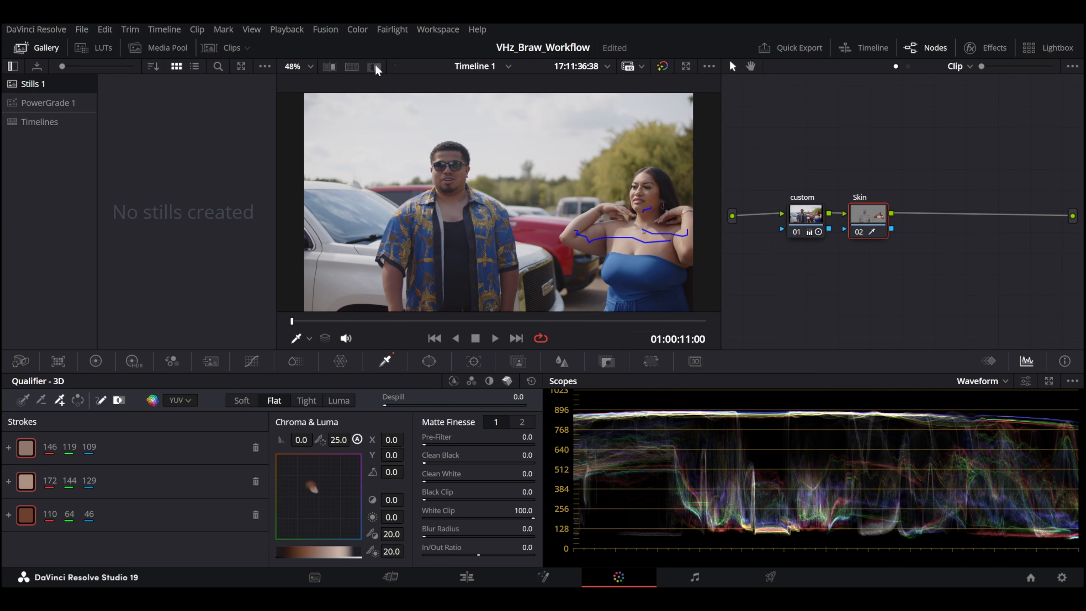
# - Highlight the skin key and refine its matte with Clean Black at about 6.4 and Clean White at about 13.2
pyautogui.click(374, 67)
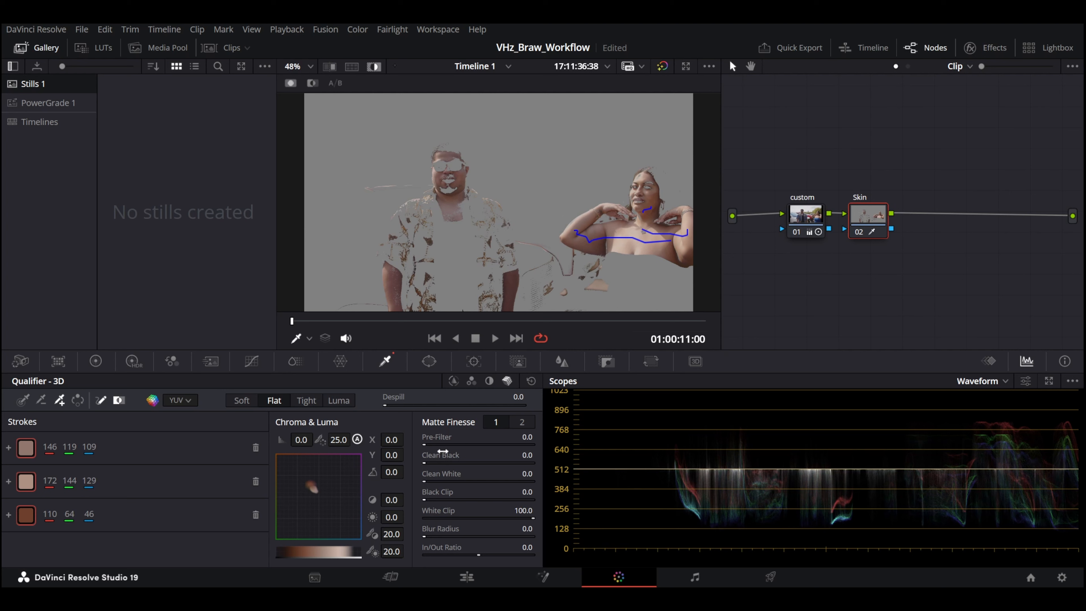
pyautogui.moveTo(426, 463); pyautogui.dragTo(429, 463)
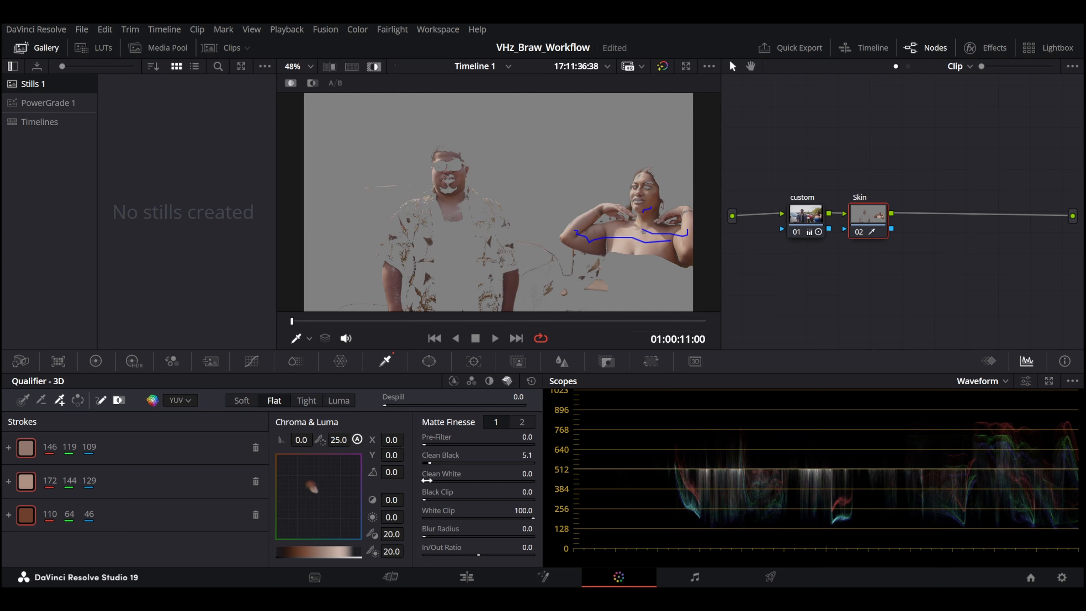
pyautogui.moveTo(425, 482); pyautogui.dragTo(436, 482)
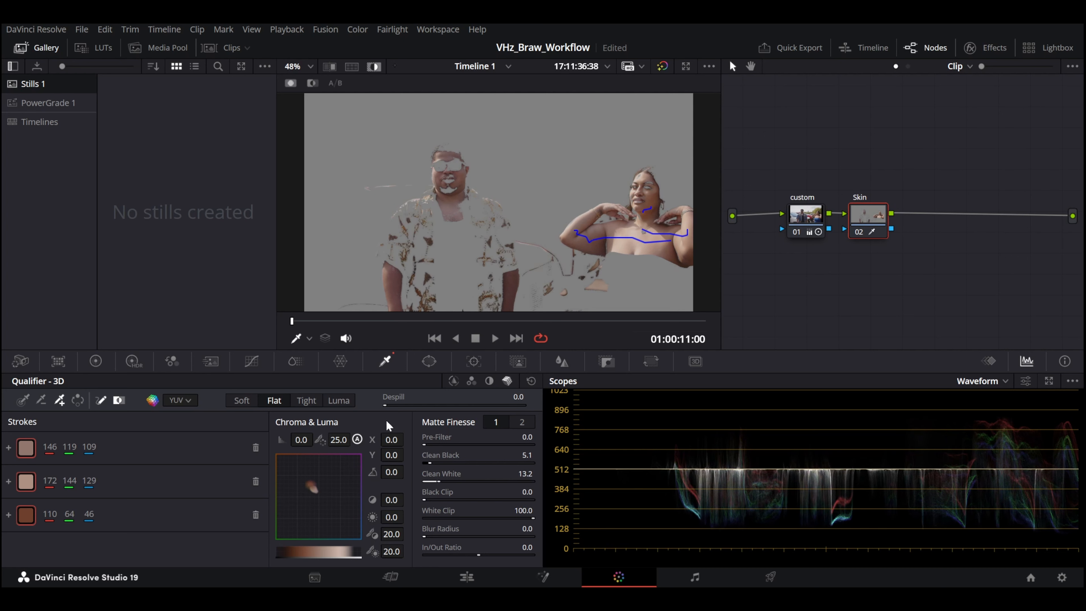
pyautogui.moveTo(428, 462); pyautogui.dragTo(431, 462)
# - Open the choice of scope types for the waveform display
pyautogui.click(1005, 382)
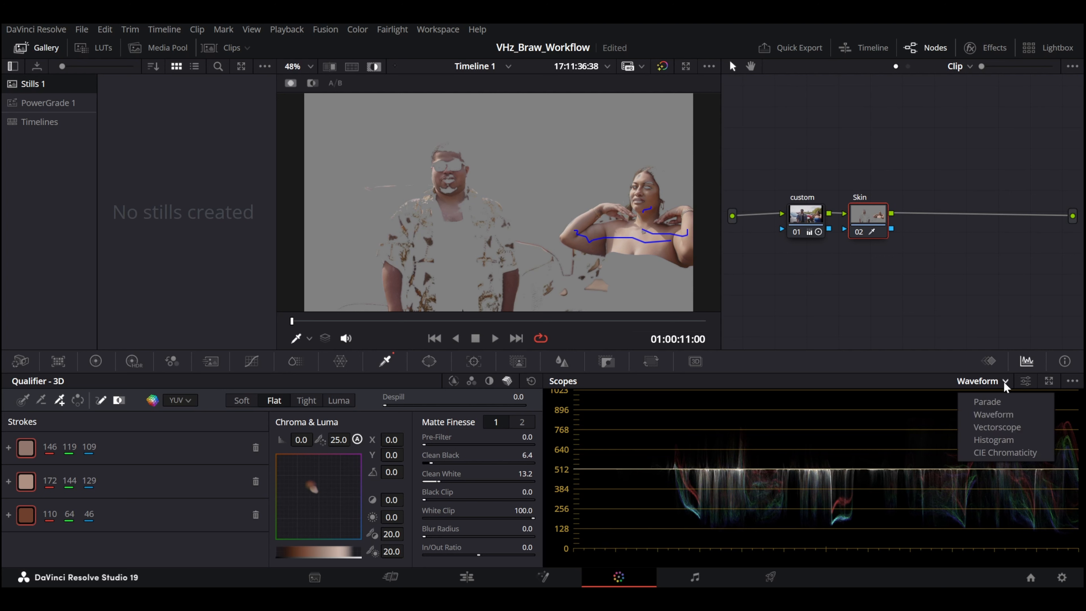